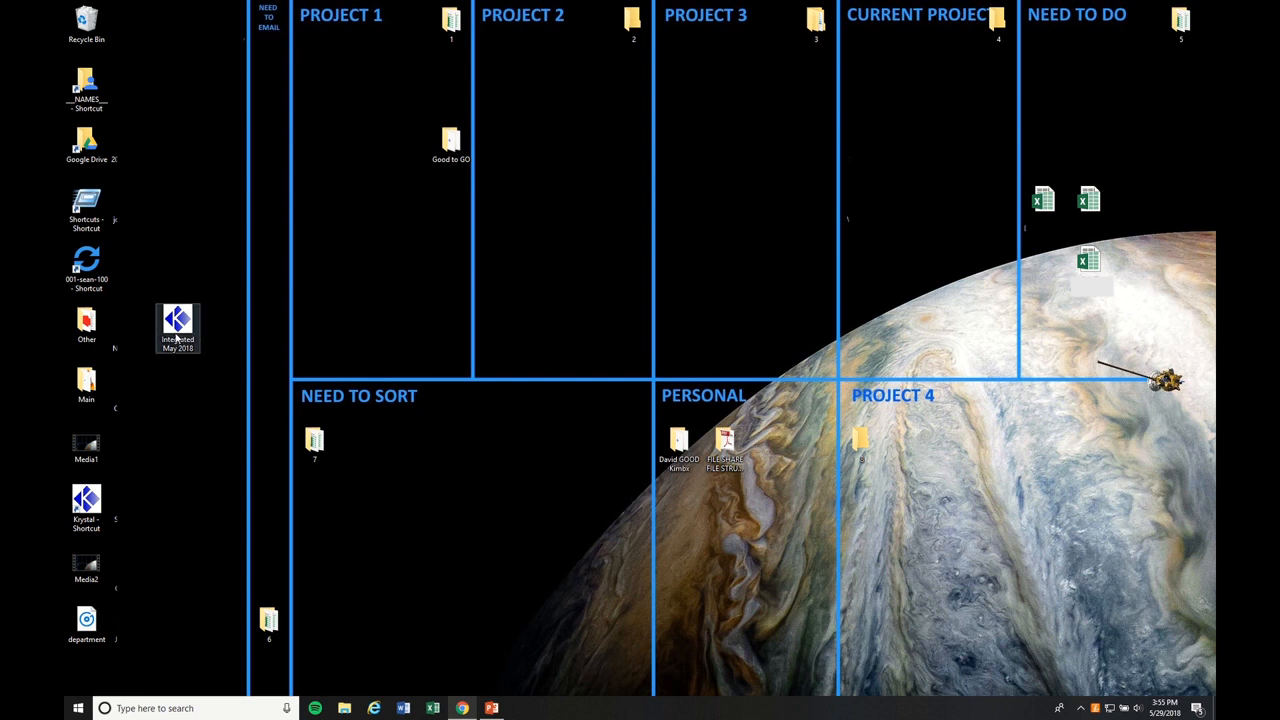
Step: Launch the Integrated May 2018 application from the desktop and exclude the 2018 edition from the respondent filter
double_click(177, 330)
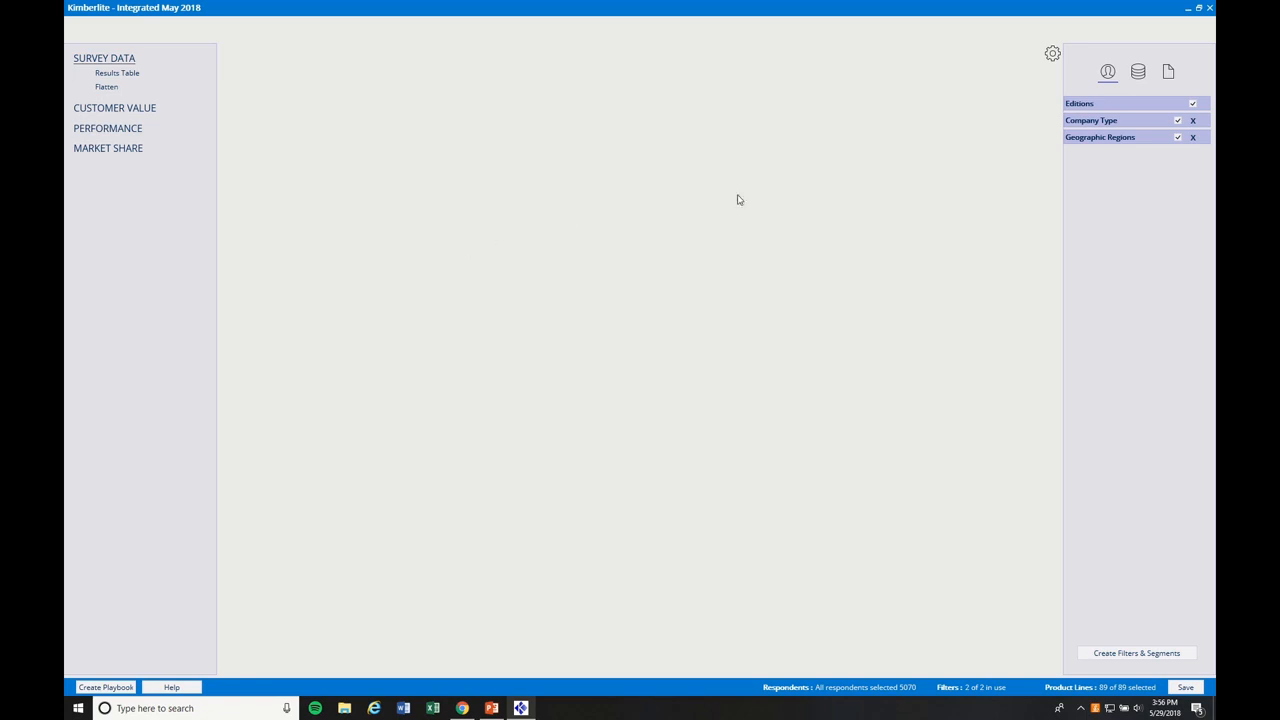
left_click(1114, 106)
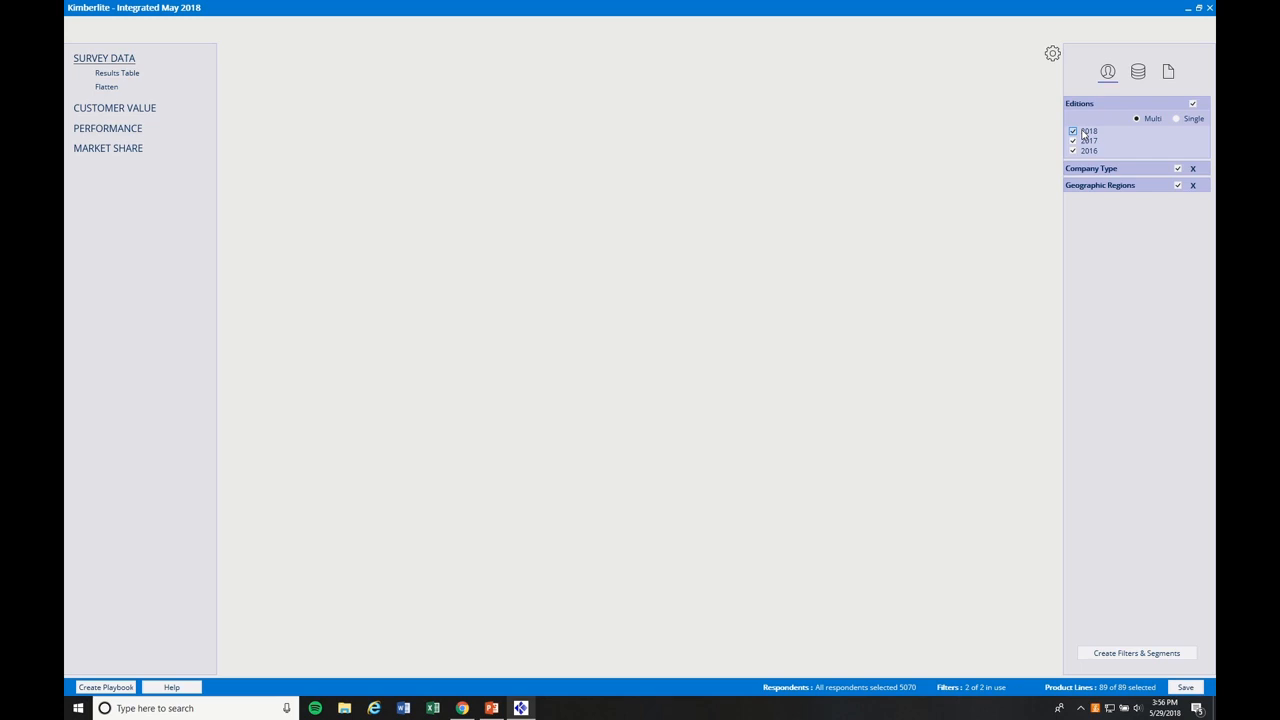
left_click(1084, 134)
Step: Limit the Company Type filter to Large Independent and Medium/Small Independent, keeping multiple selection enabled
left_click(1089, 170)
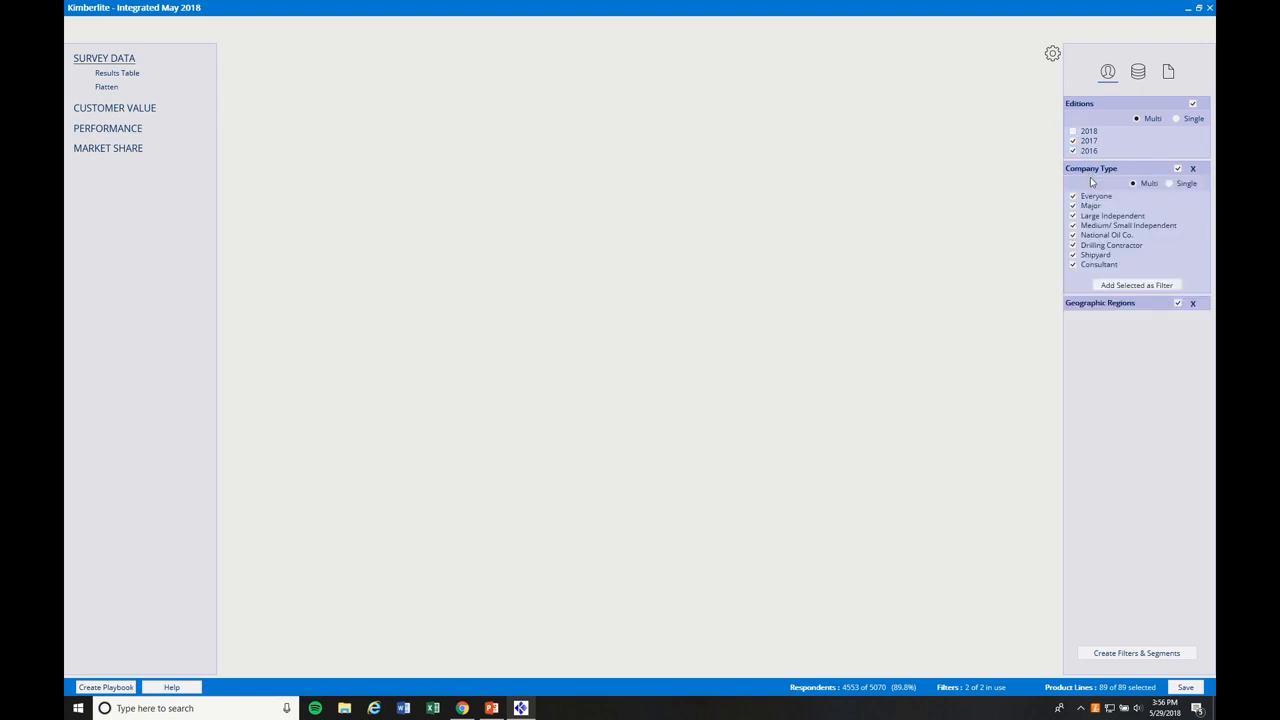
left_click(1170, 184)
left_click(1134, 184)
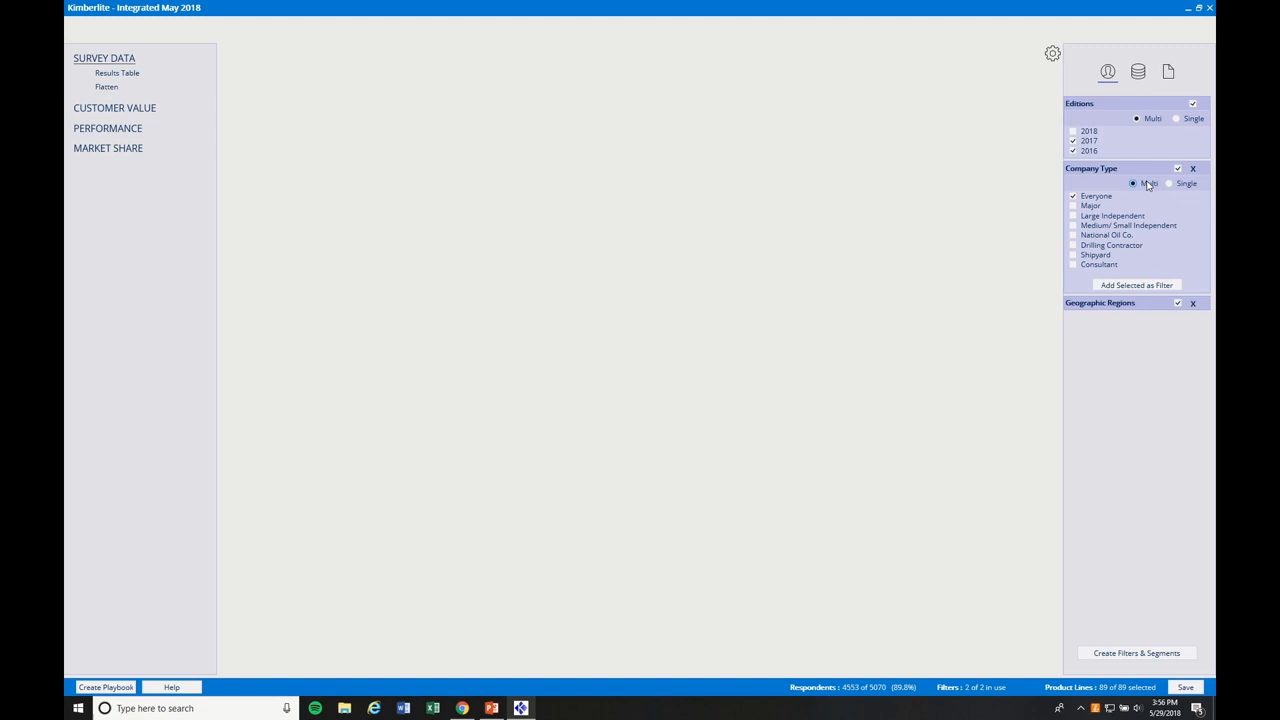
left_click(1073, 197)
left_click(1073, 216)
left_click(1073, 226)
left_click(1073, 197)
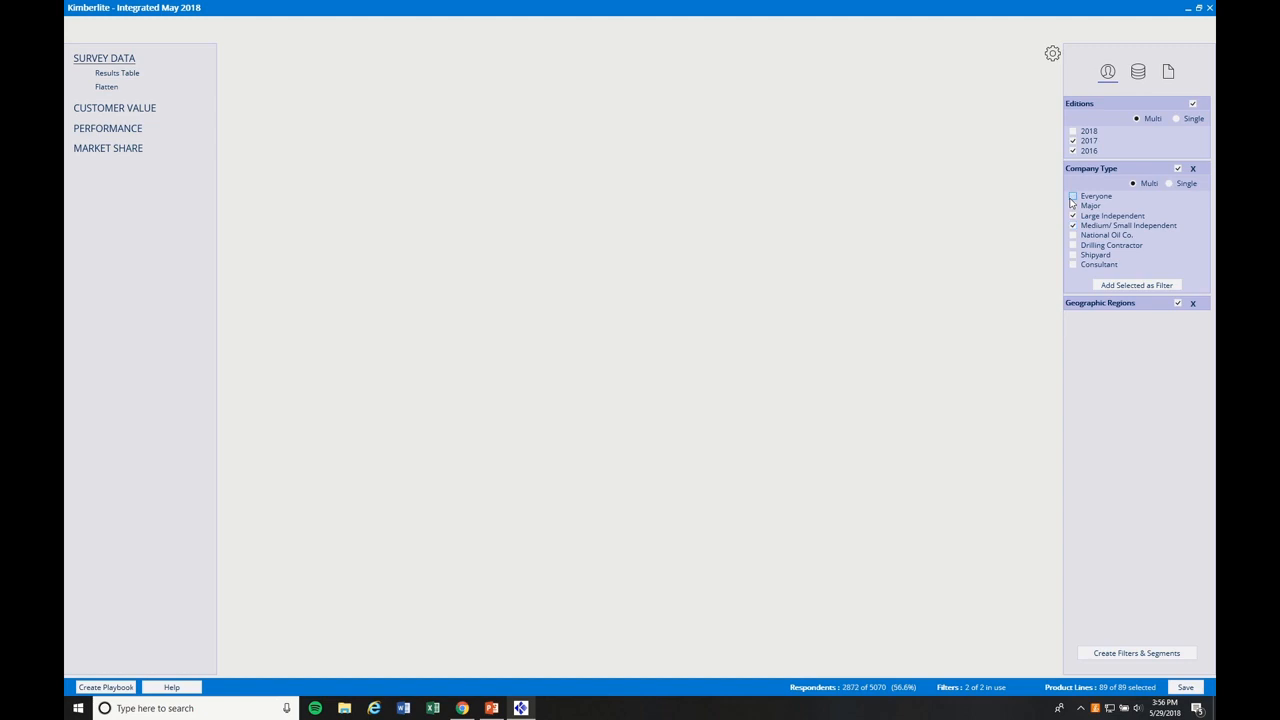
Step: Limit the Geographic Regions filter to US Land by excluding Canada, Intl Land and all the offshore regions
left_click(1080, 305)
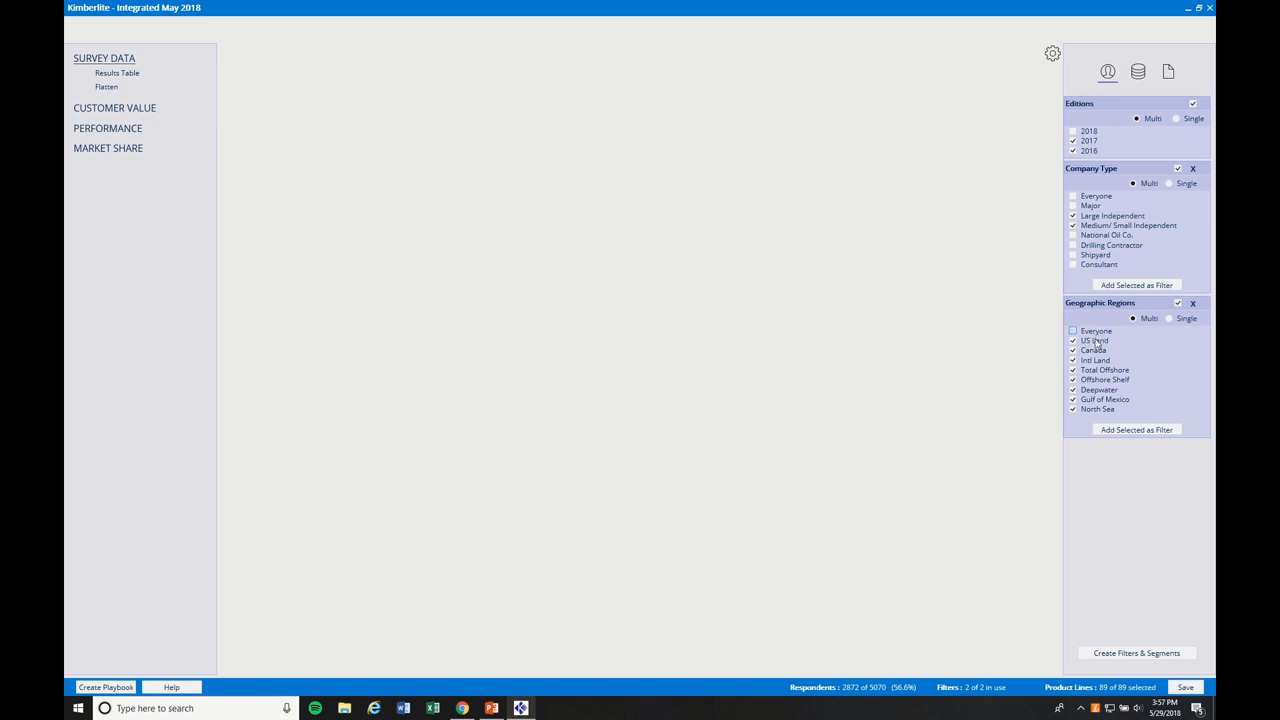
left_click(1094, 350)
left_click(1095, 360)
left_click(1095, 370)
left_click(1095, 380)
left_click(1094, 390)
left_click(1095, 400)
left_click(1094, 410)
Step: Show the Customer Value score table and deselect every product line in all five equipment and service categories
left_click(124, 109)
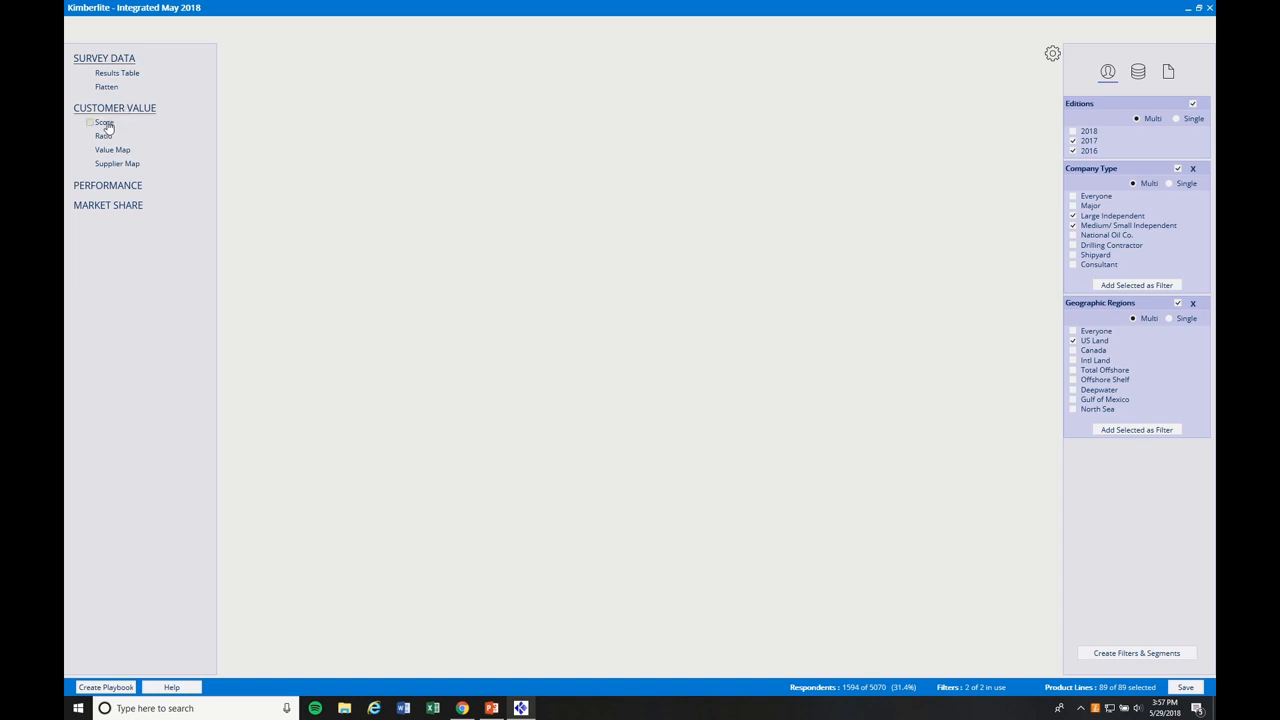
left_click(104, 123)
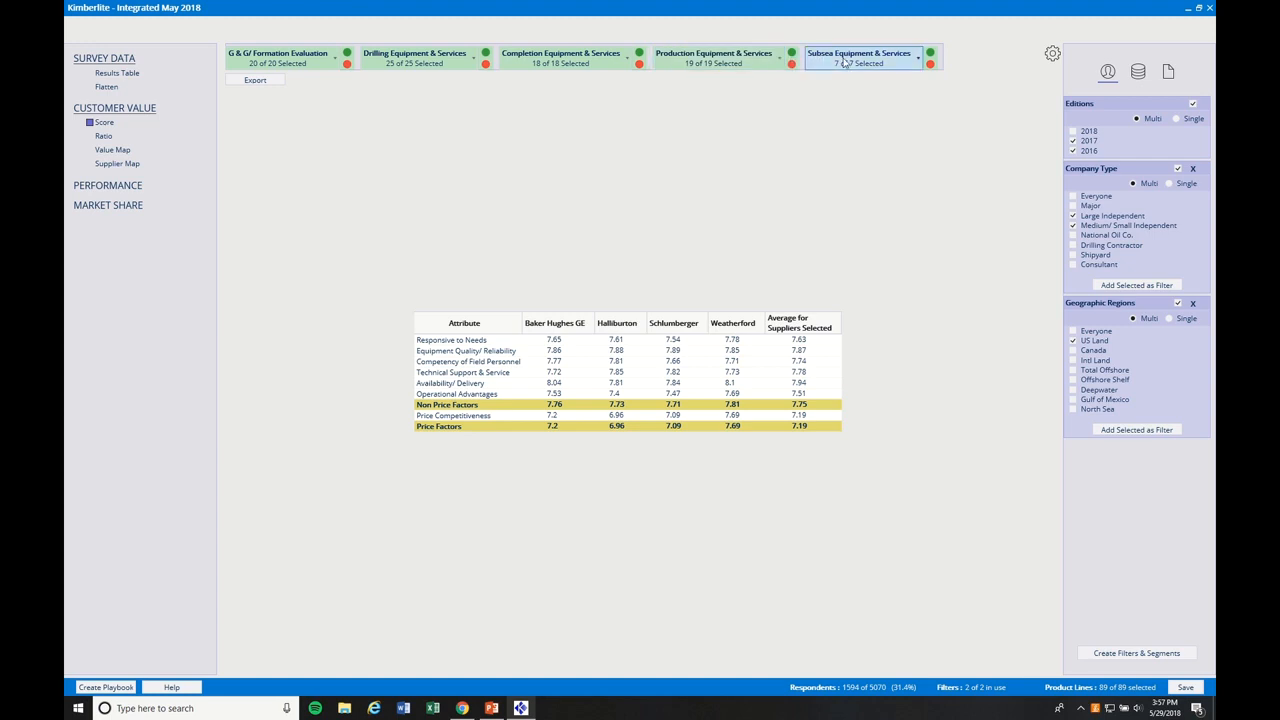
left_click(929, 64)
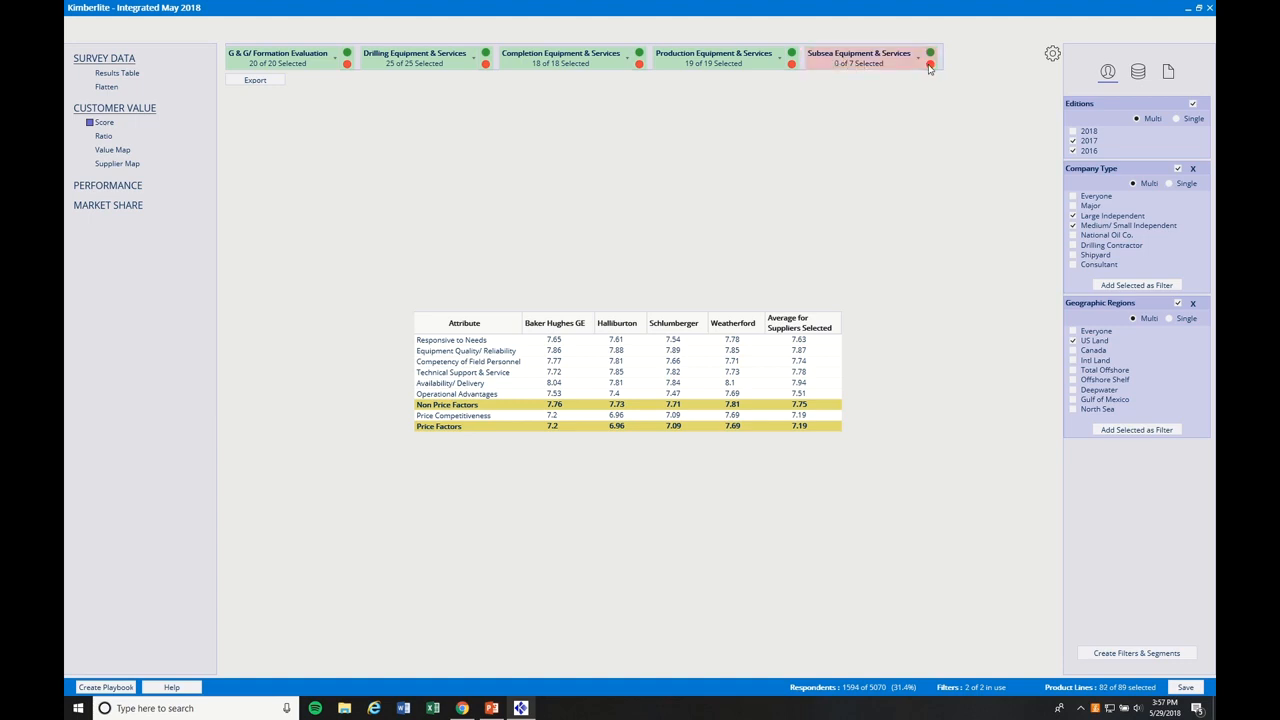
left_click(791, 64)
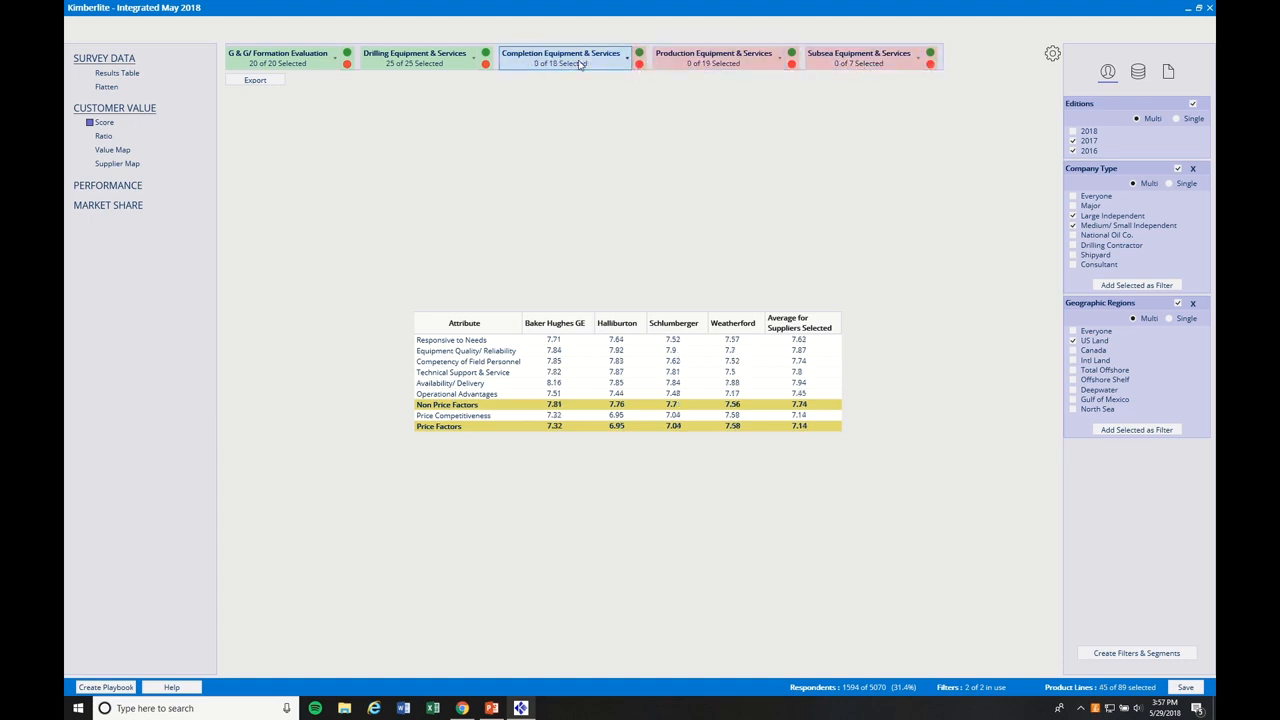
left_click(639, 64)
left_click(485, 64)
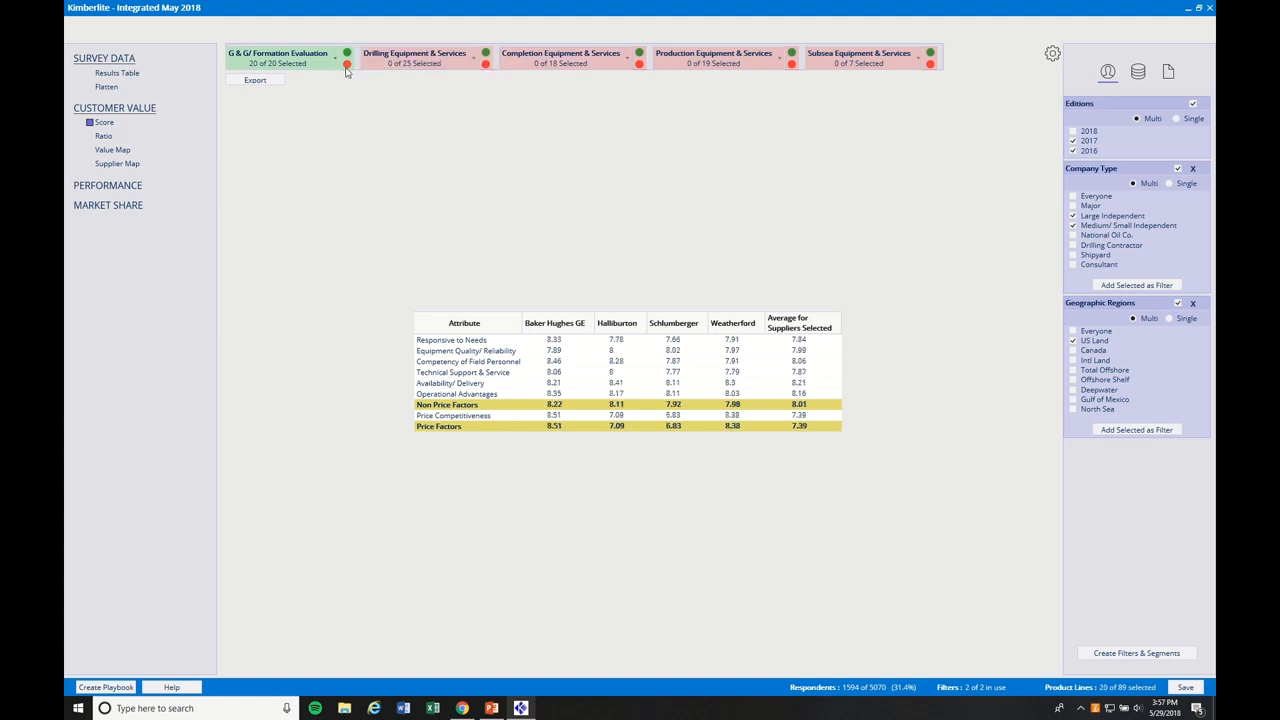
left_click(346, 65)
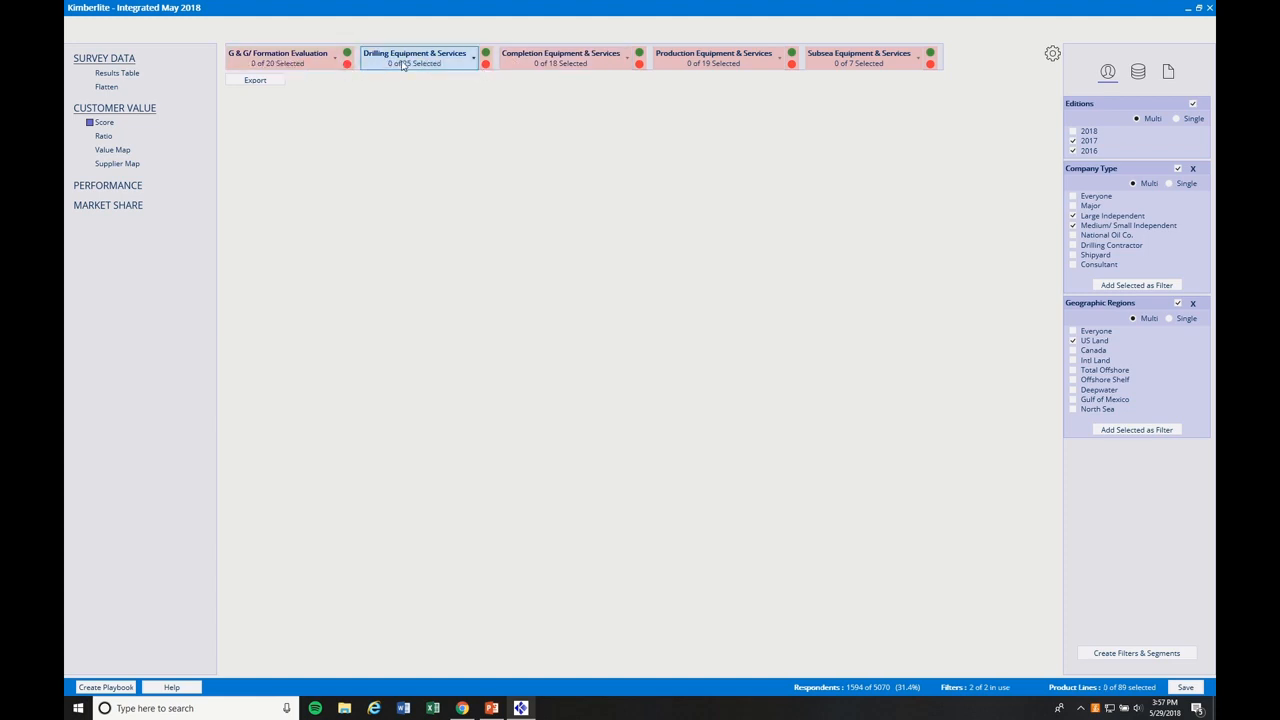
Step: Select Cementing Services among the drilling product lines and Hydraulic Fracturing among the completion product lines
left_click(471, 61)
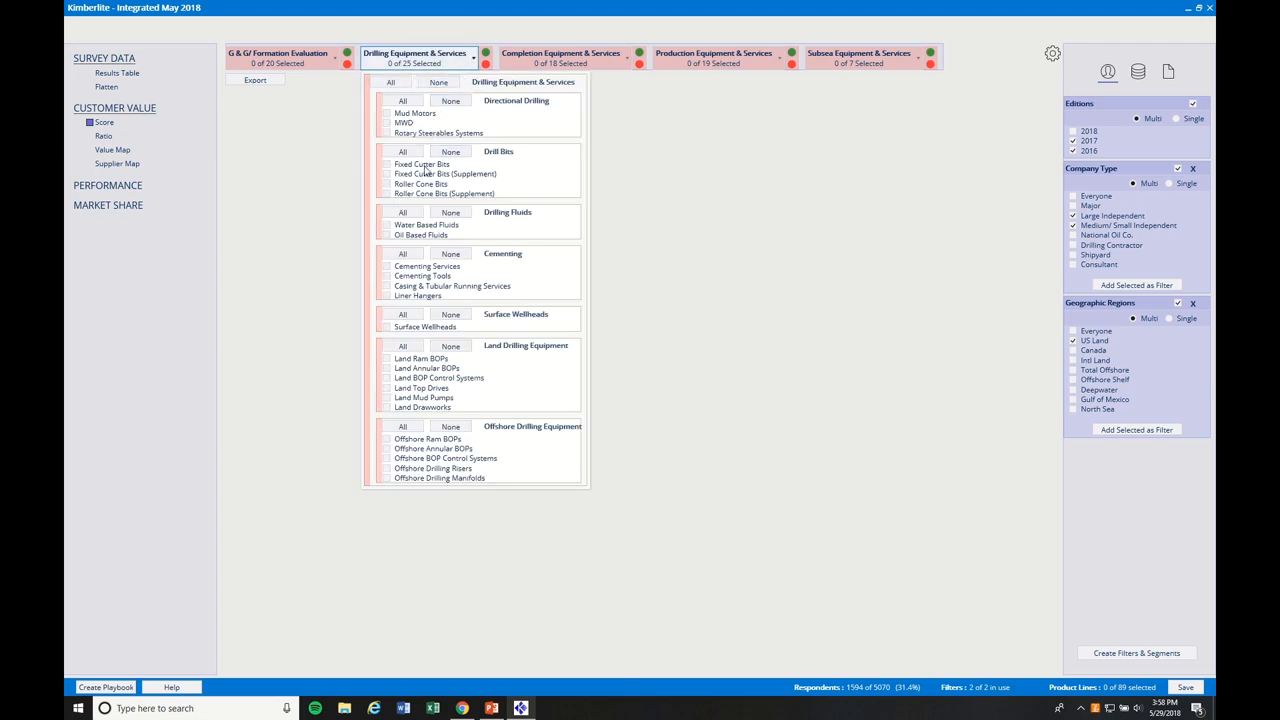
left_click(386, 268)
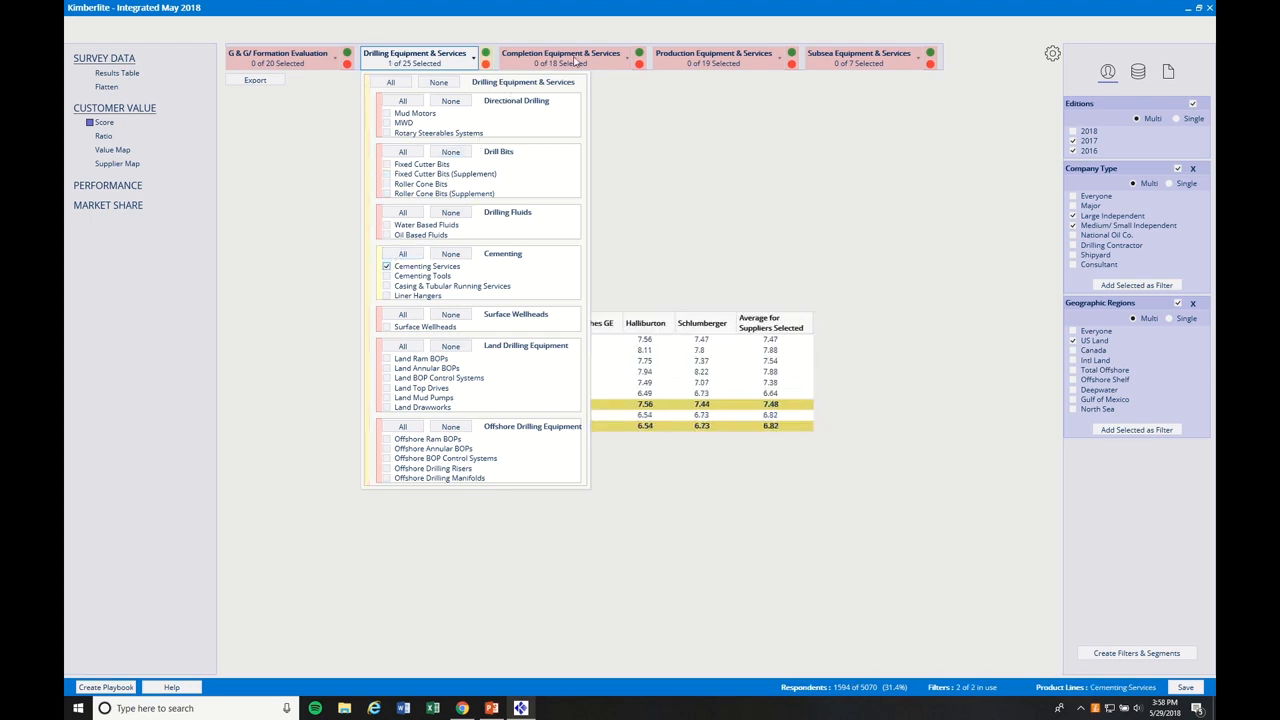
left_click(626, 62)
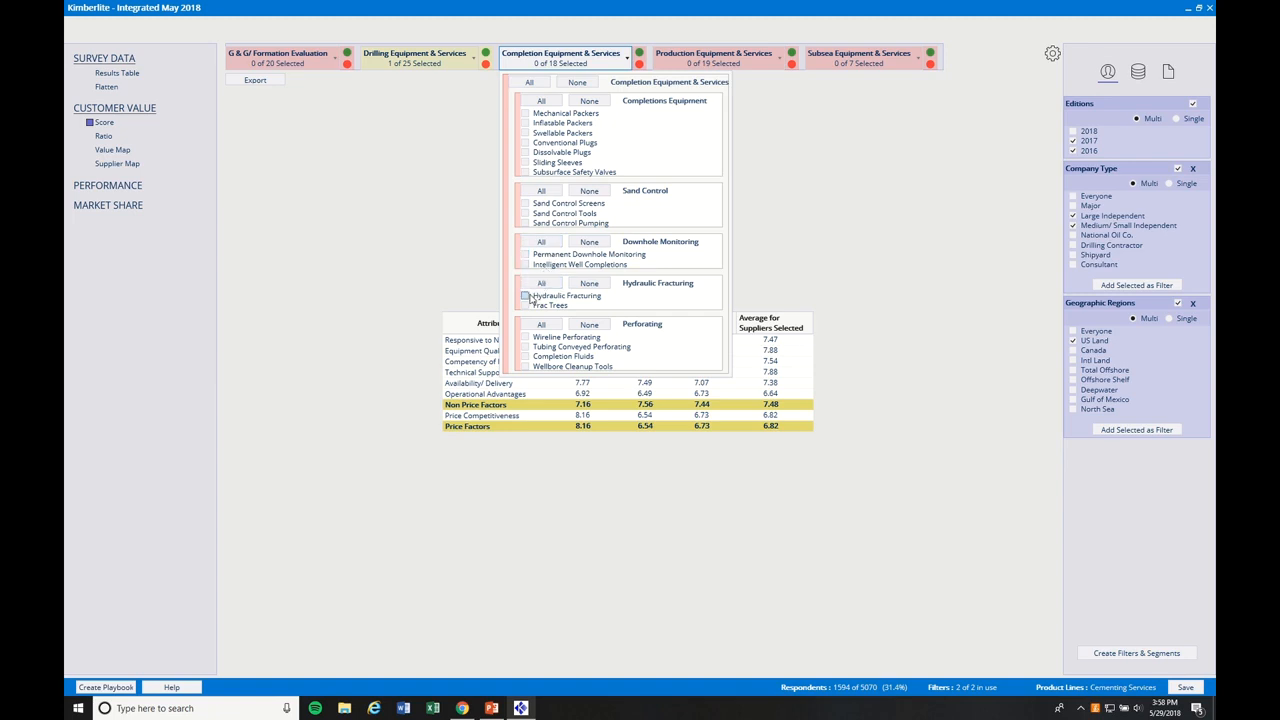
left_click(528, 297)
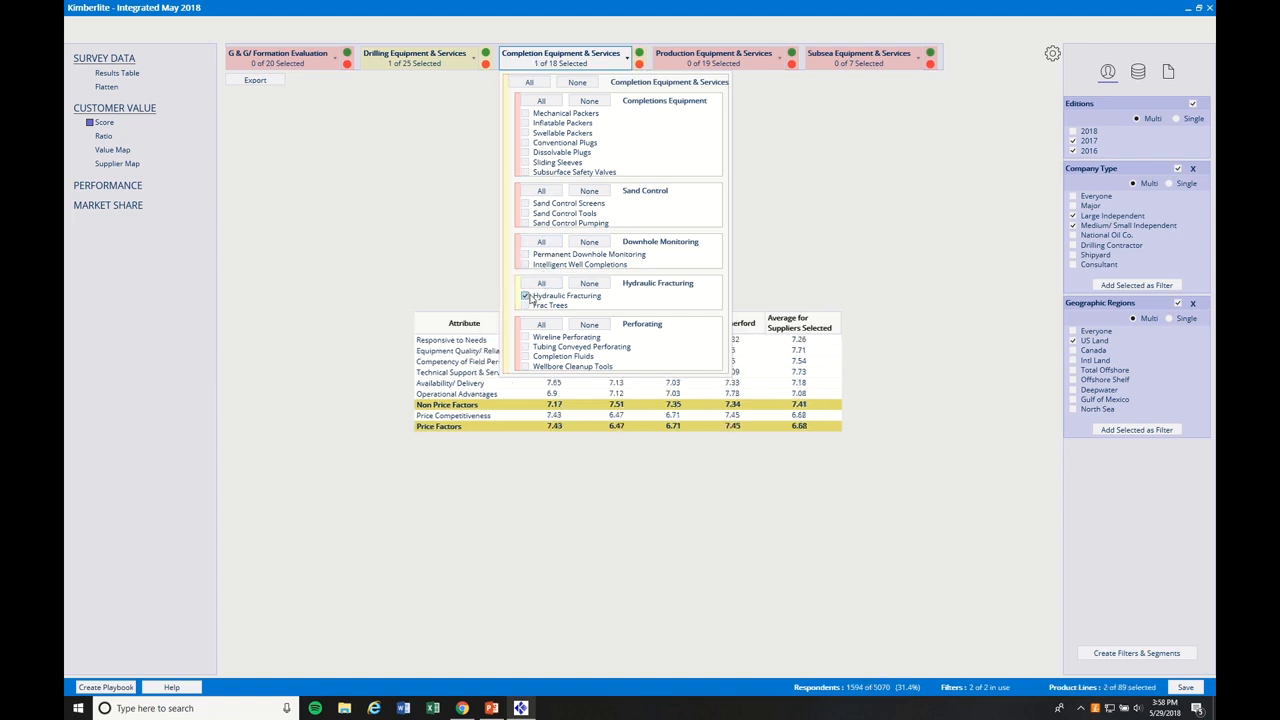
left_click(760, 243)
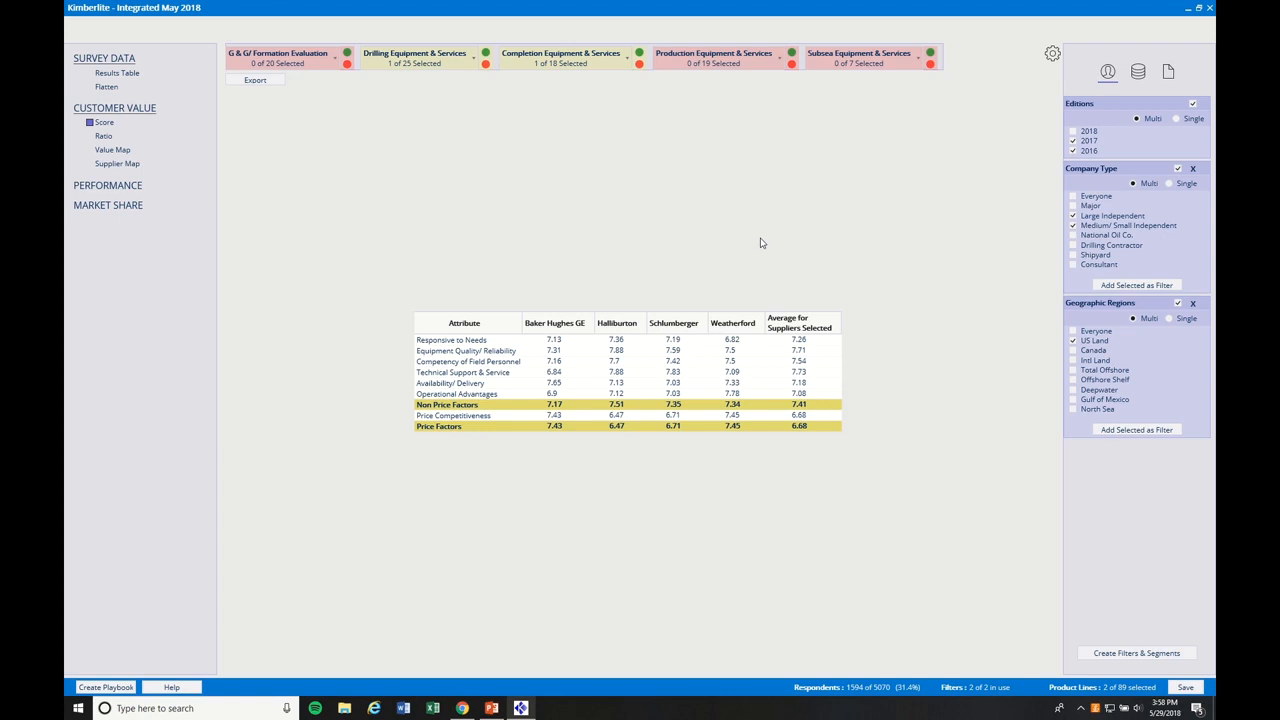
Step: Open the default supplier configuration, sort it by Performance Exhibits, and exclude Weatherford and Baker Hughes GE
left_click(1169, 72)
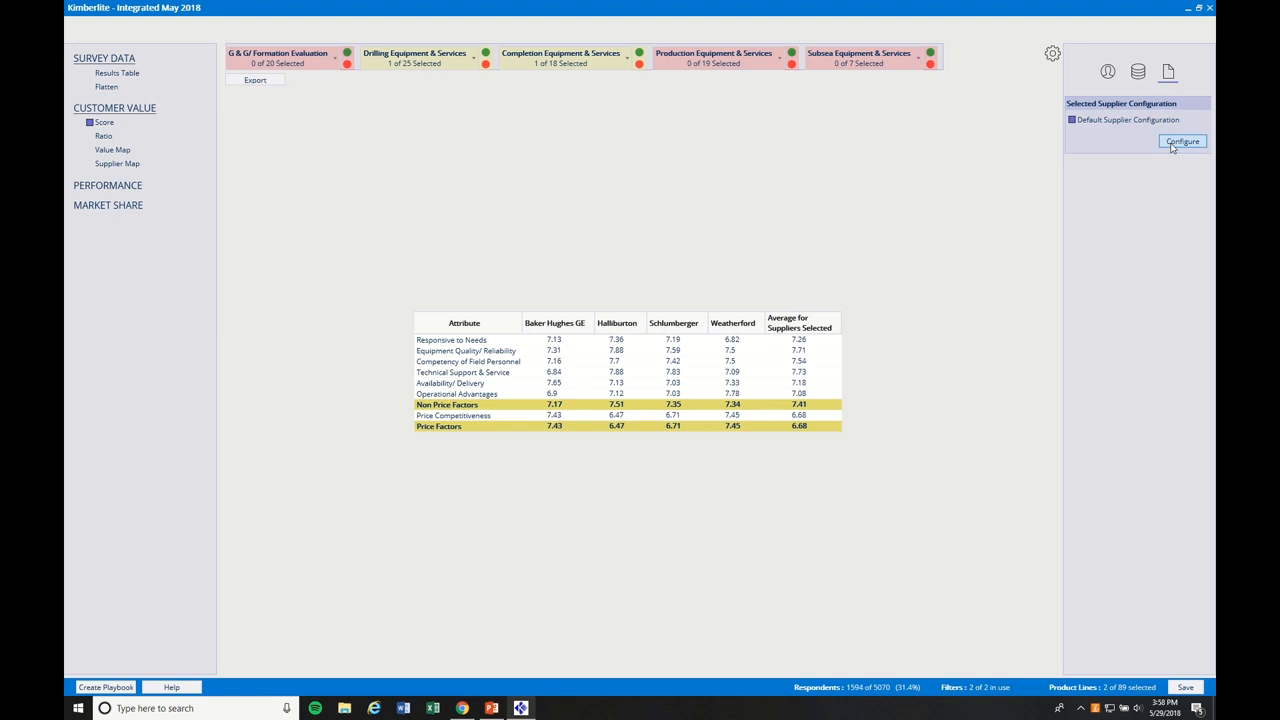
left_click(1180, 141)
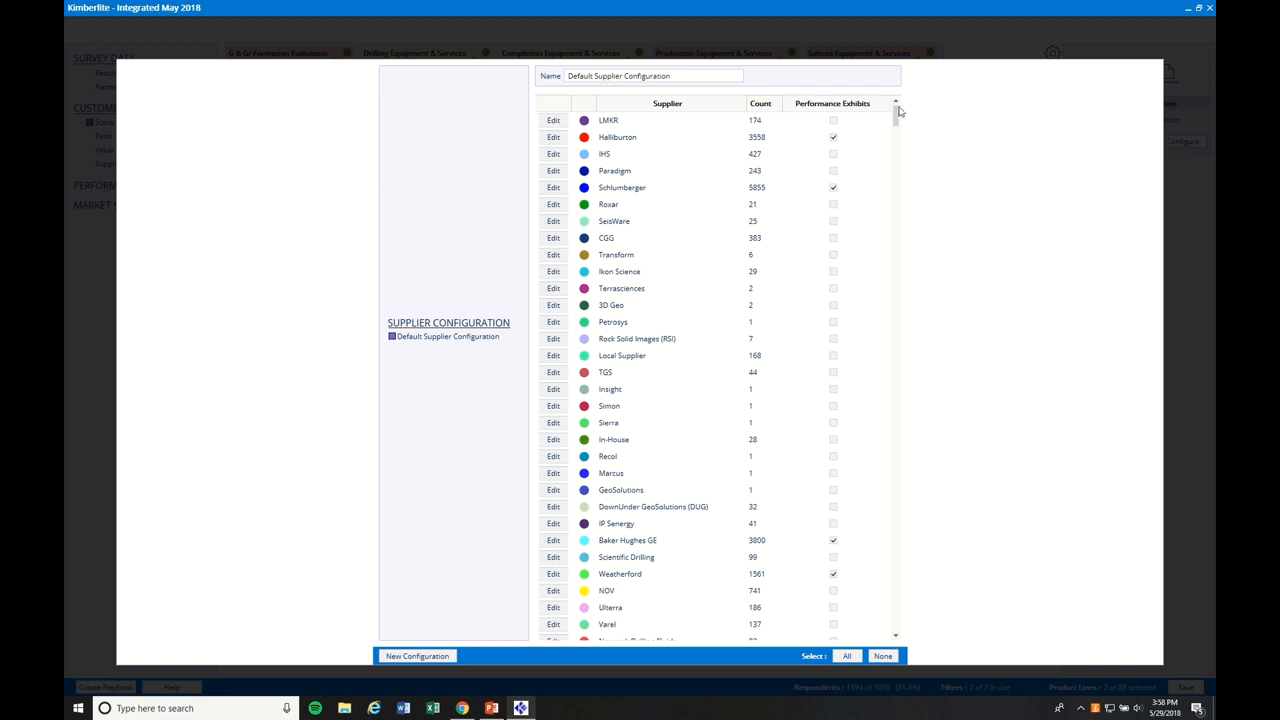
left_click(835, 108)
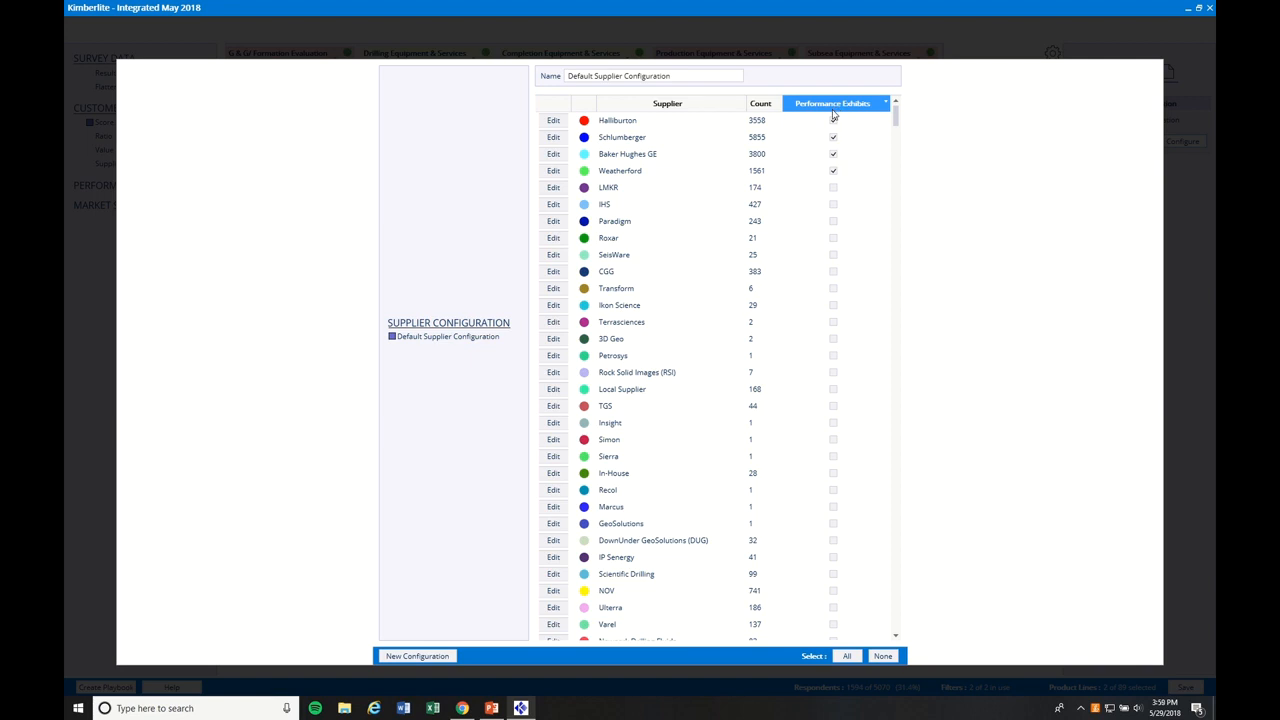
left_click(833, 171)
left_click(834, 155)
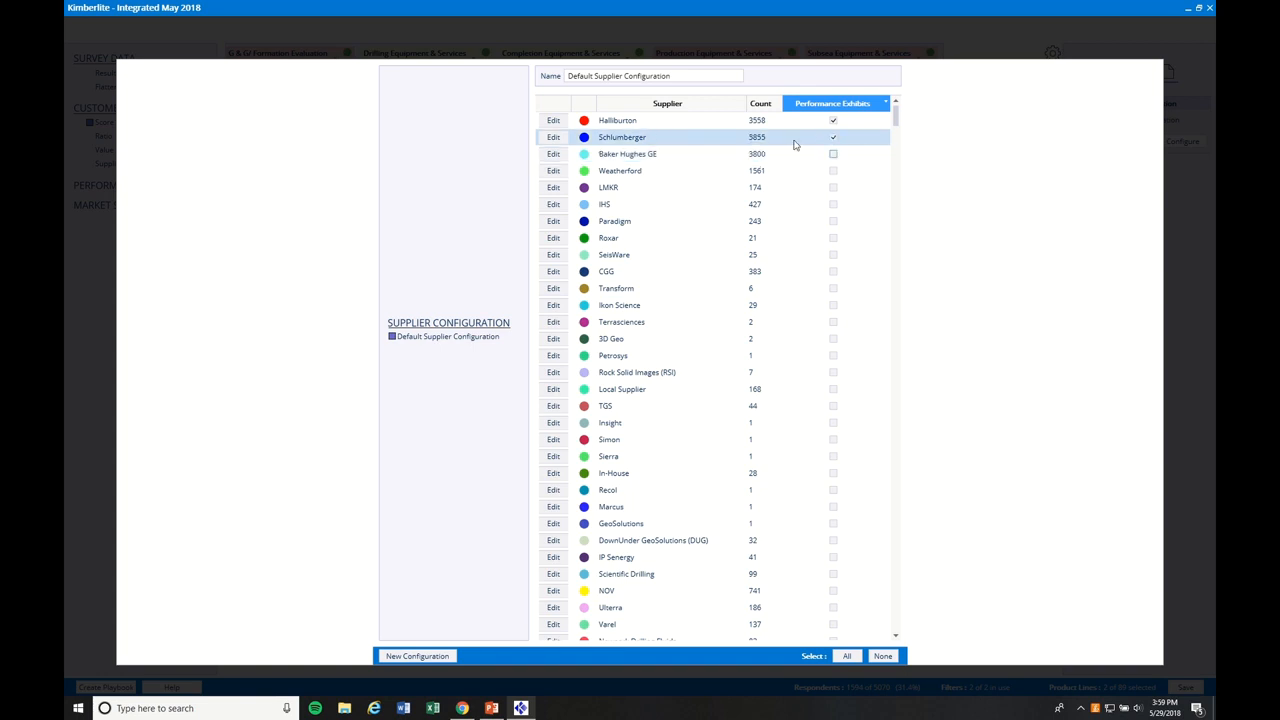
Step: Sort the supplier list by supplier name and browse through the suppliers
left_click(701, 111)
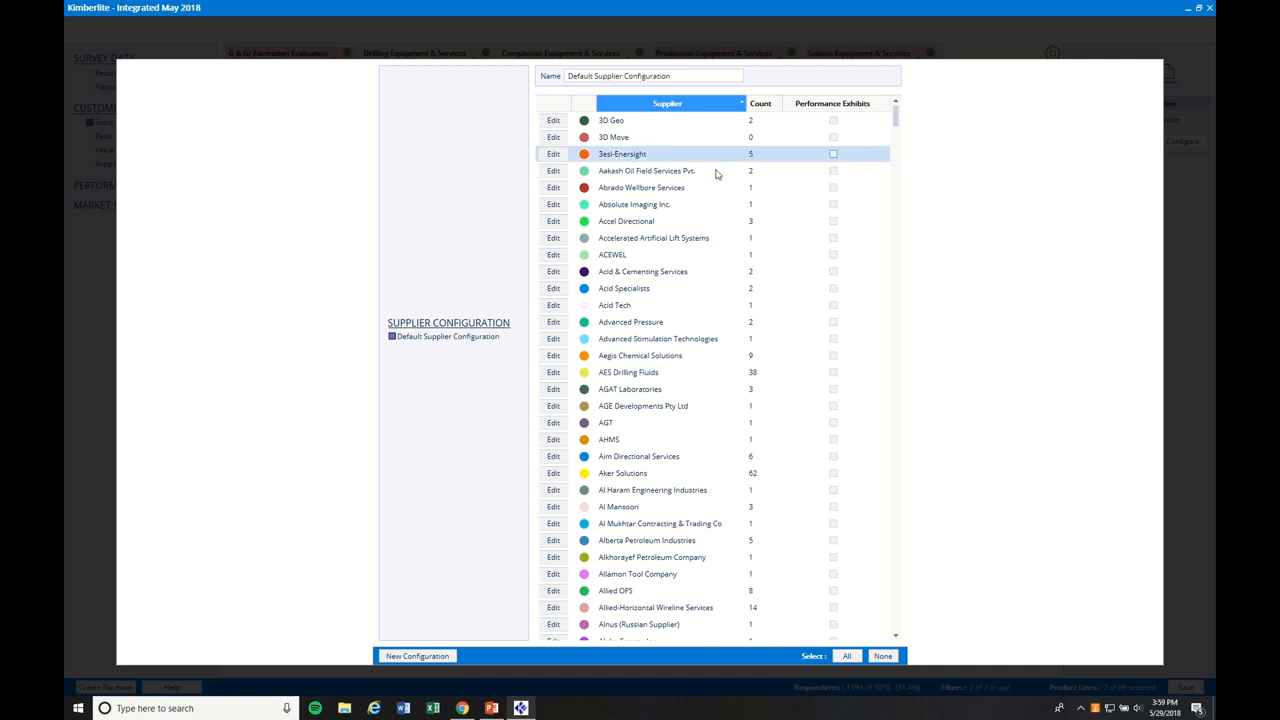
scroll(684, 367, "down", 5)
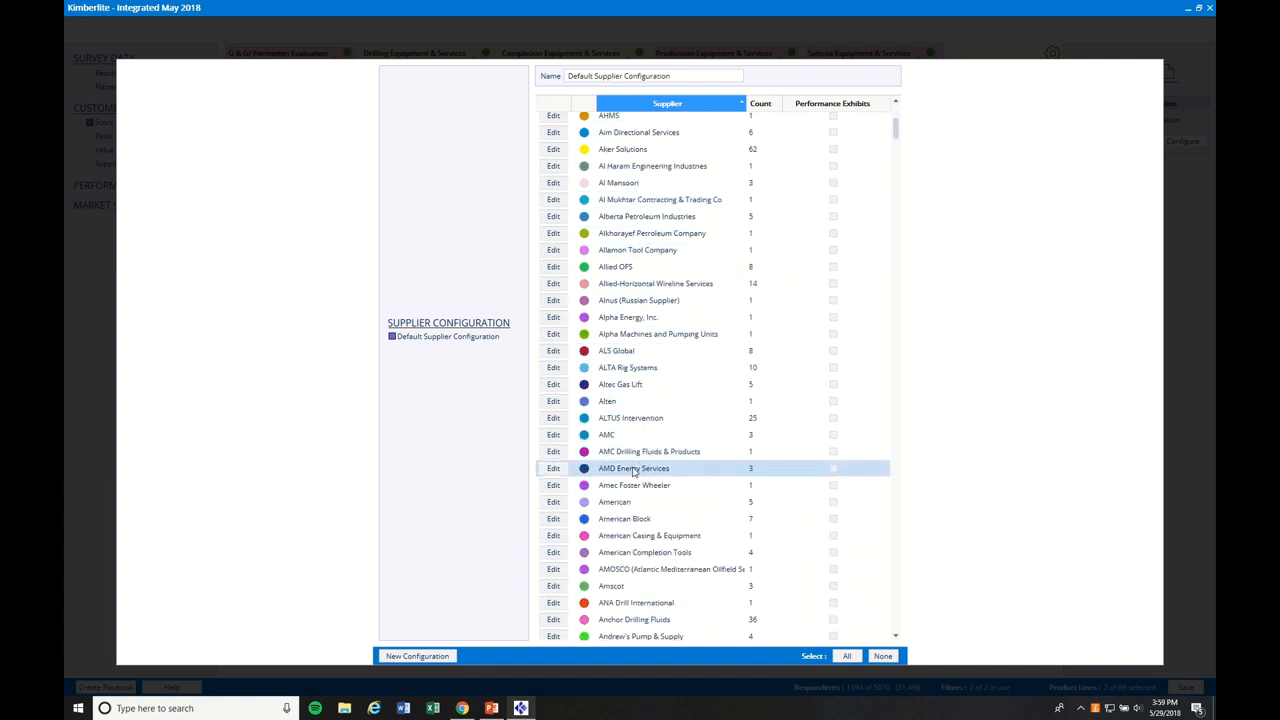
scroll(632, 488, "down", 5)
scroll(632, 497, "down", 2)
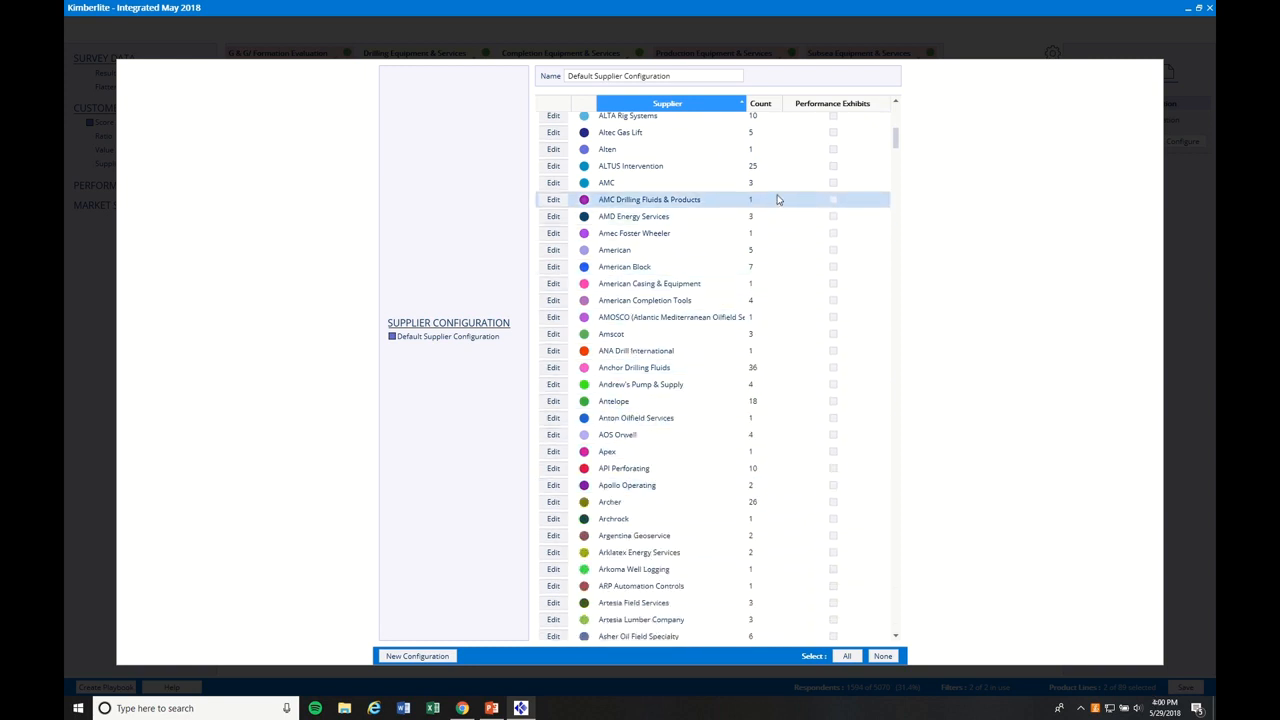
Step: Sort the suppliers by descending count and include BJ Services and FTS International in the performance exhibits
left_click(764, 104)
scroll(757, 145, "up", 10)
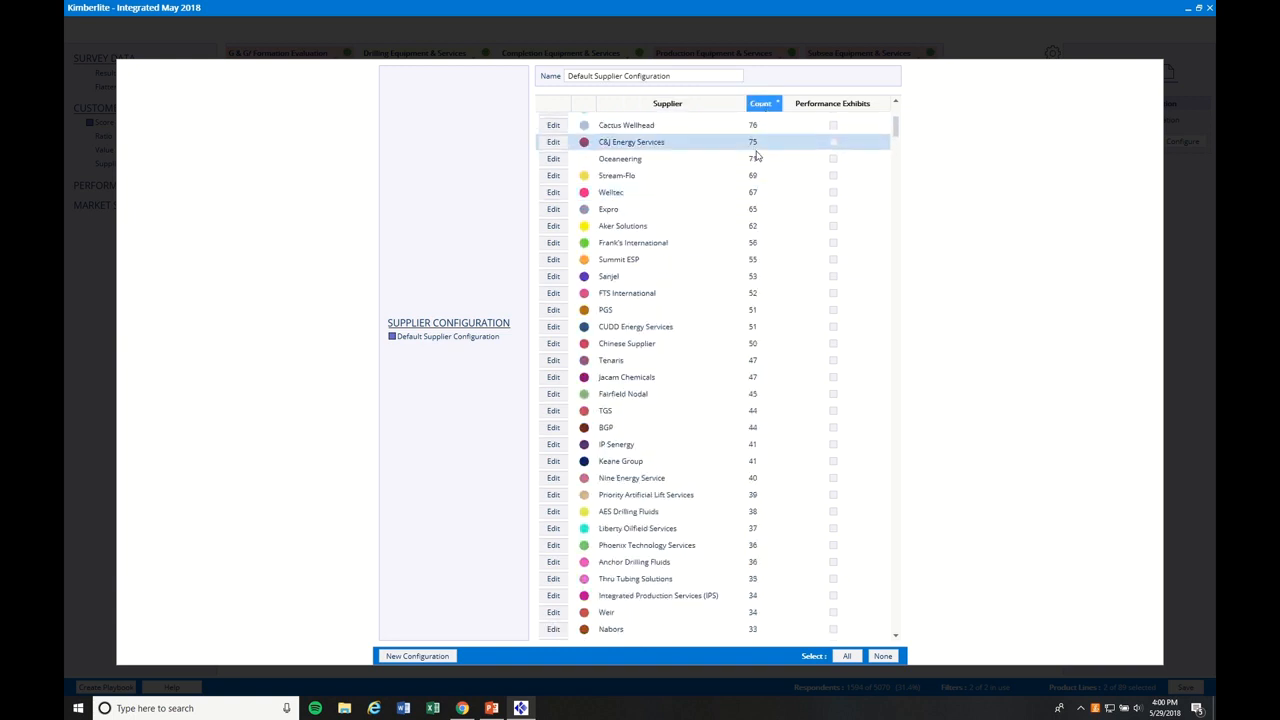
scroll(755, 160, "up", 1)
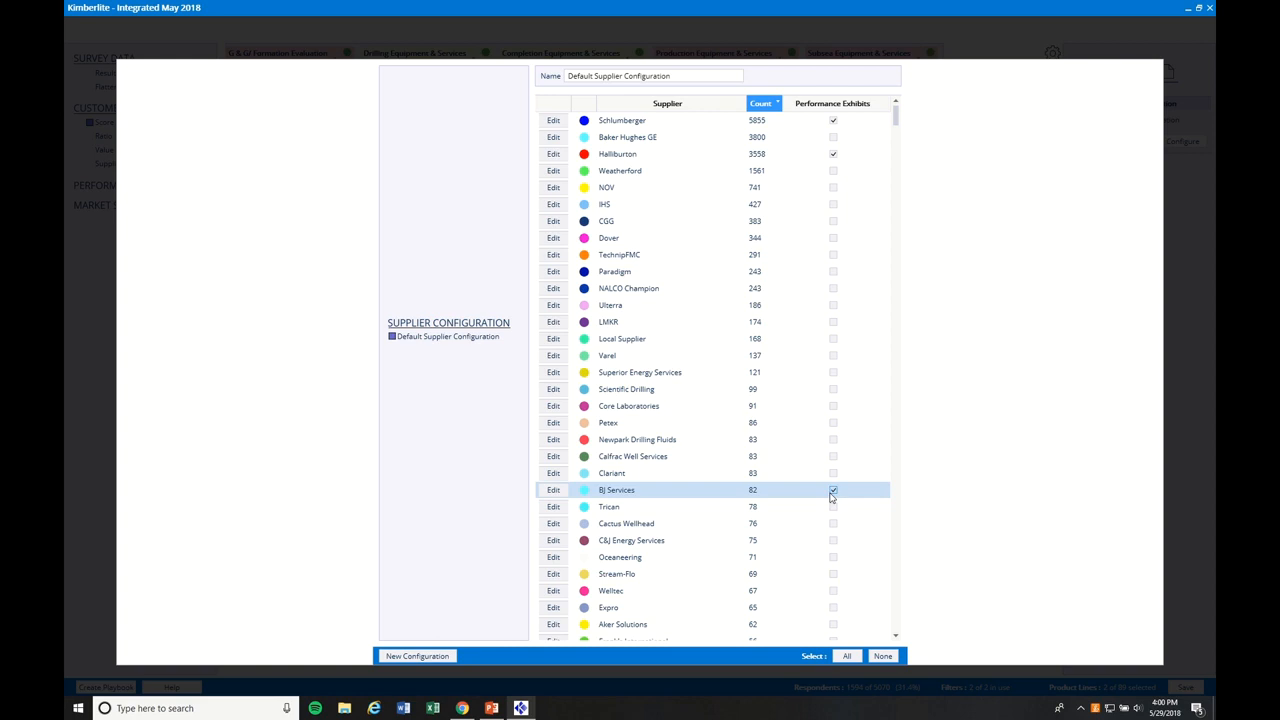
scroll(725, 500, "down", 3)
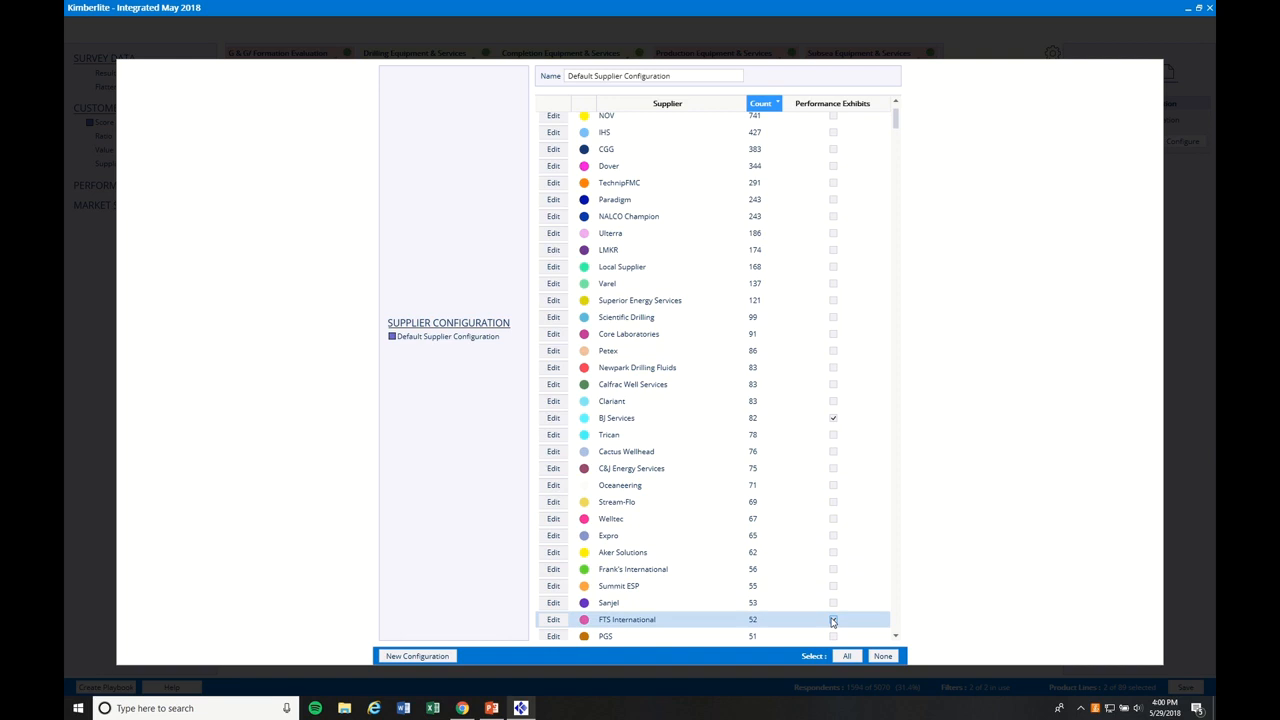
left_click(832, 621)
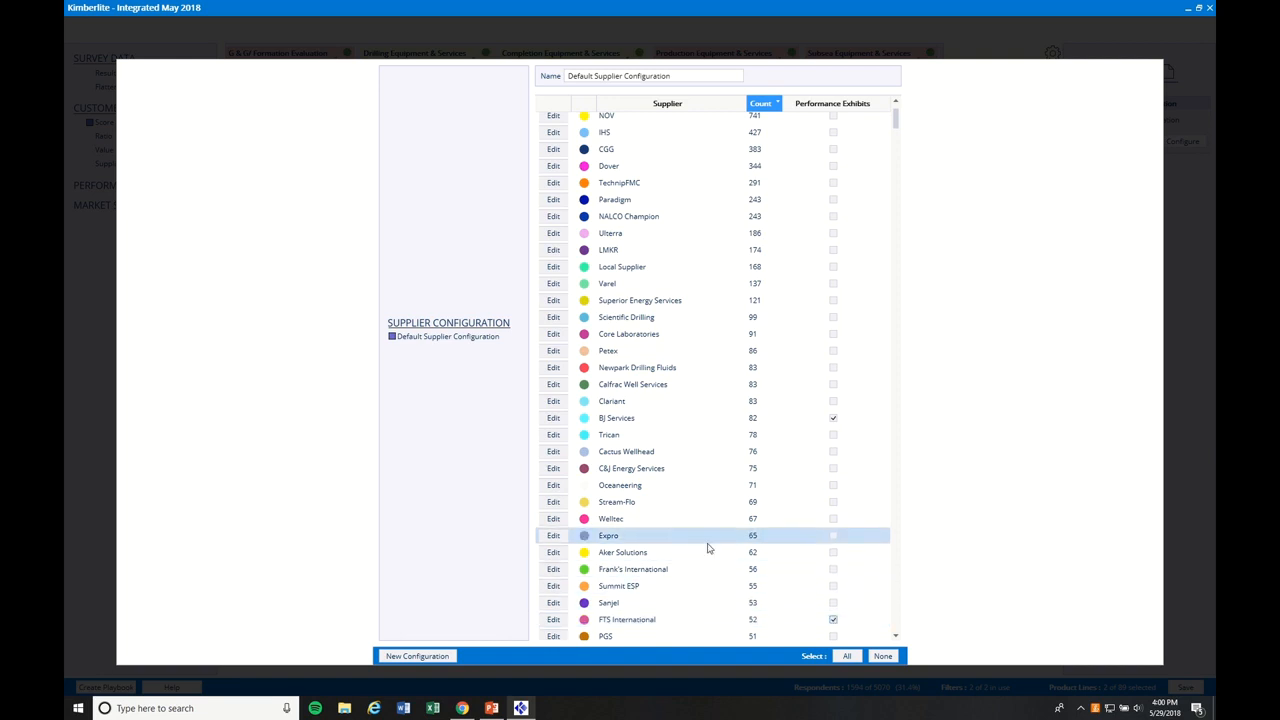
Step: Include Keane Group and Liberty Oilfield Services in the performance exhibits
scroll(710, 560, "down", 3)
scroll(797, 587, "down", 5)
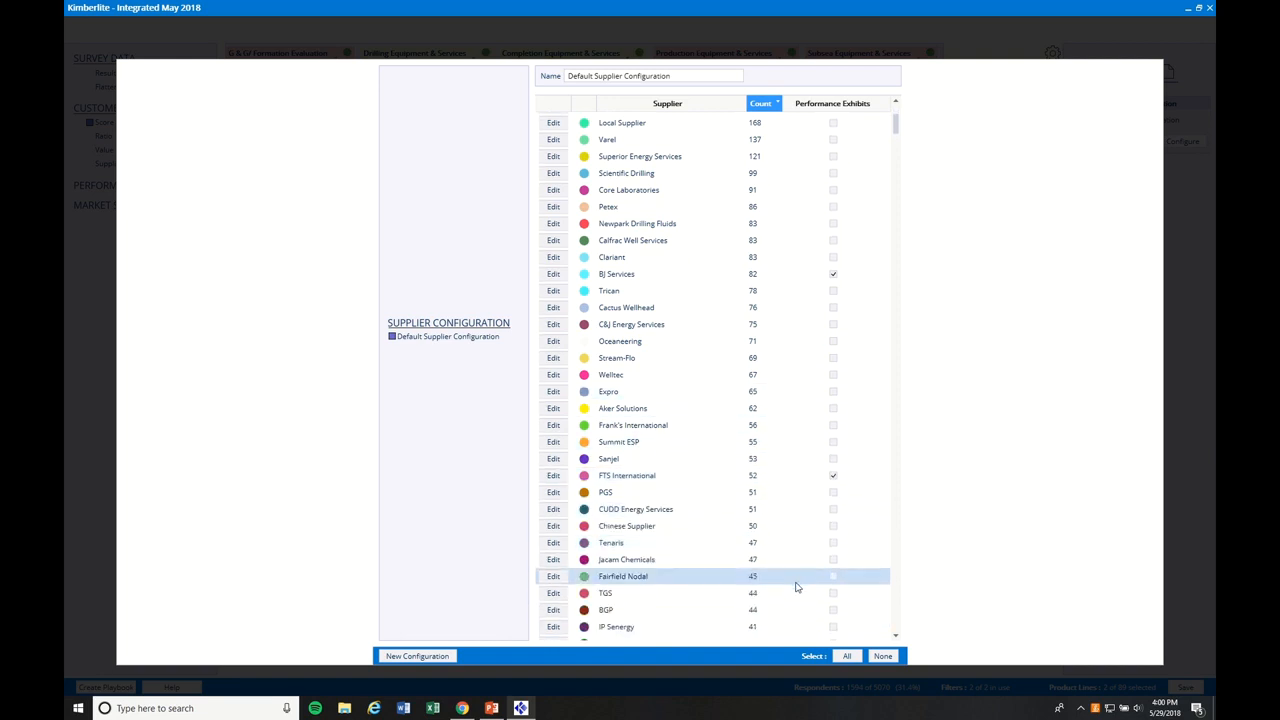
left_click(832, 607)
scroll(754, 566, "down", 3)
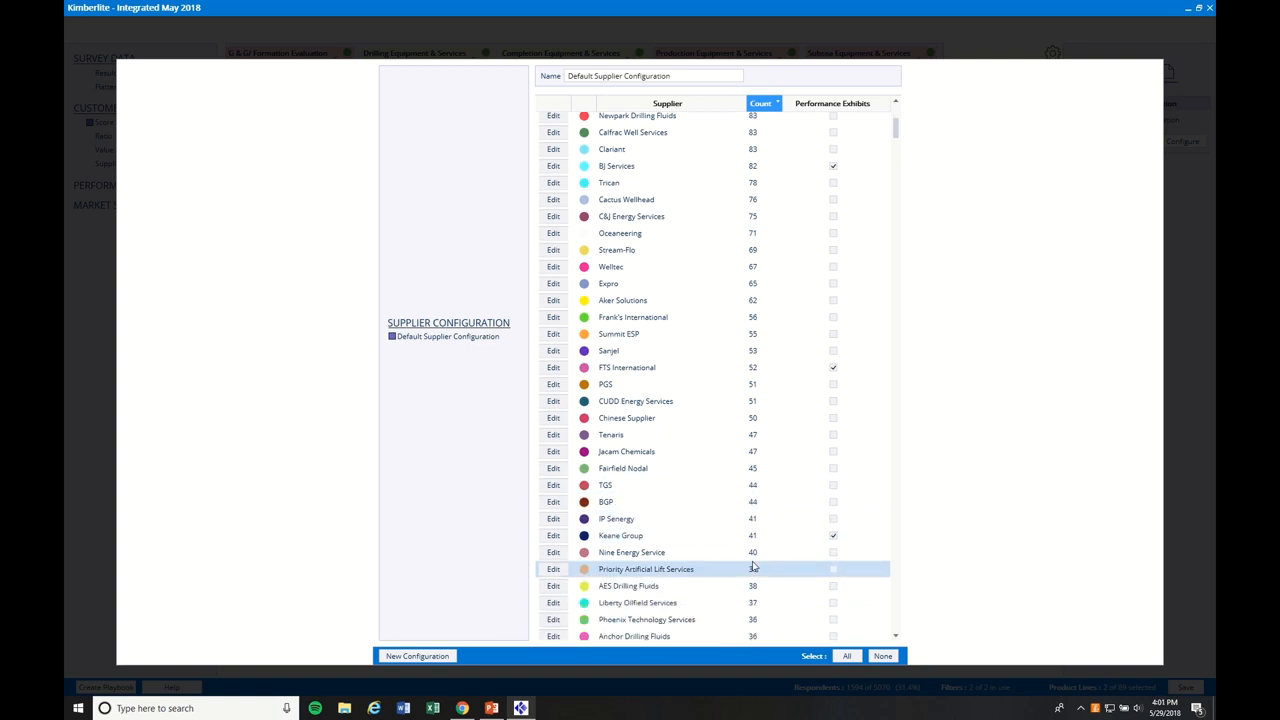
scroll(753, 567, "down", 2)
left_click(833, 567)
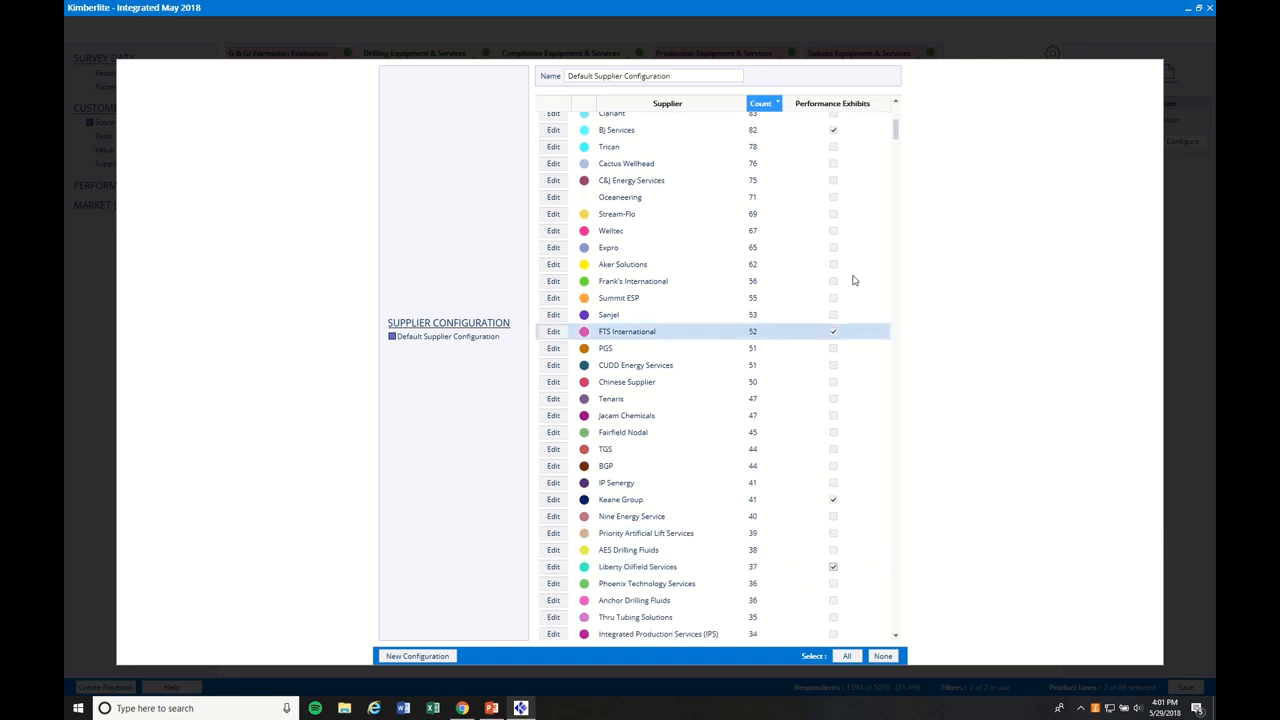
Step: Sort the suppliers by Performance Exhibits to review the selected ones, and close the supplier configuration
left_click(843, 104)
scroll(843, 116, "up", 4)
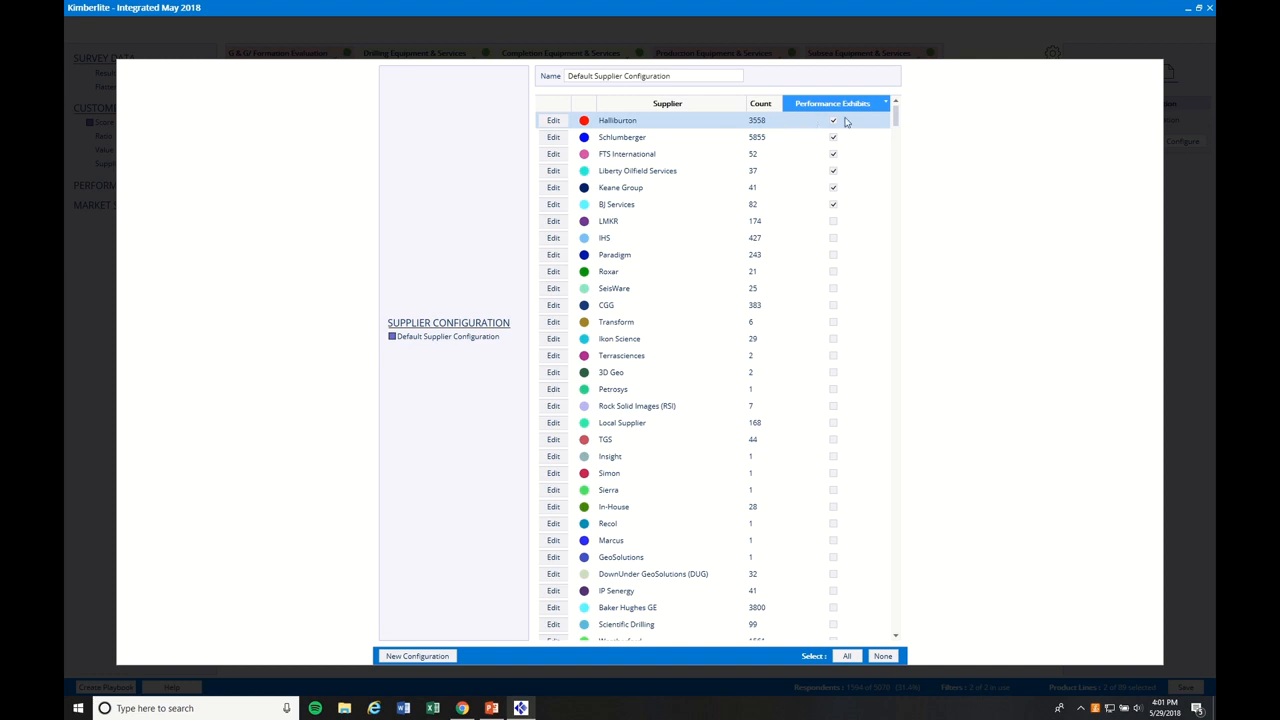
left_click(1188, 119)
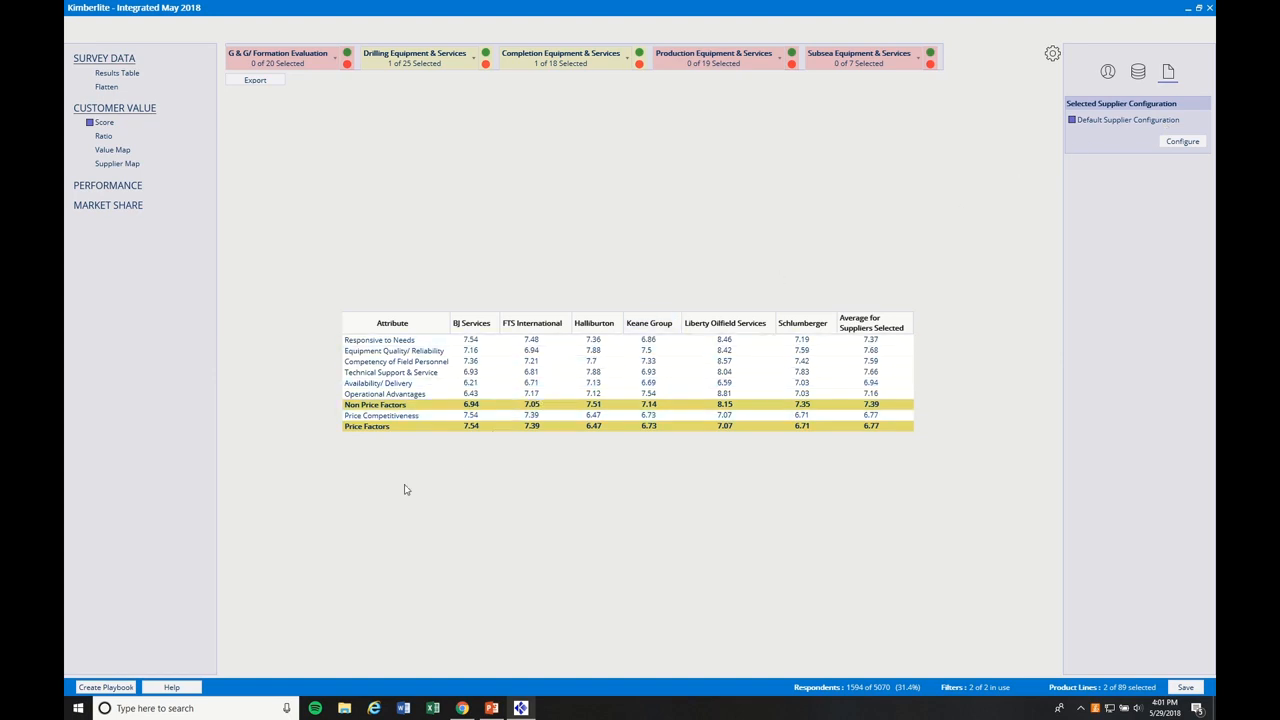
Step: Open the playbook creation settings and deselect all of the included slides
left_click(92, 688)
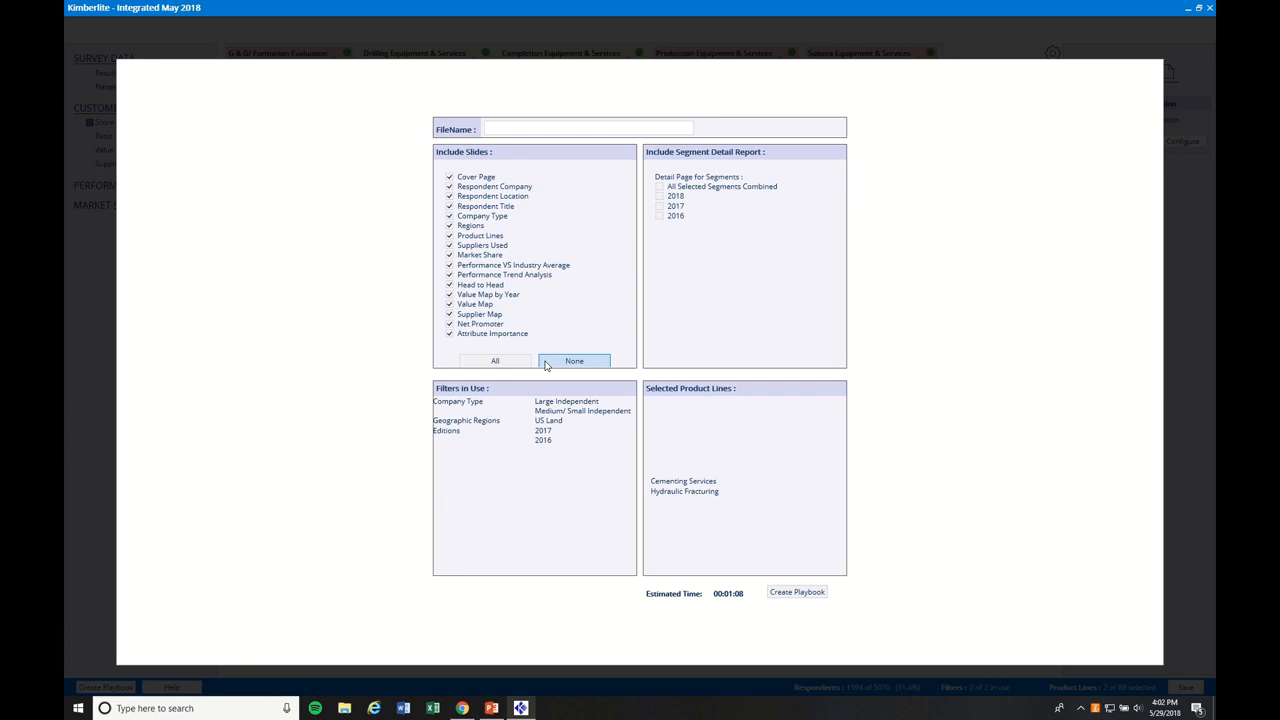
left_click(546, 364)
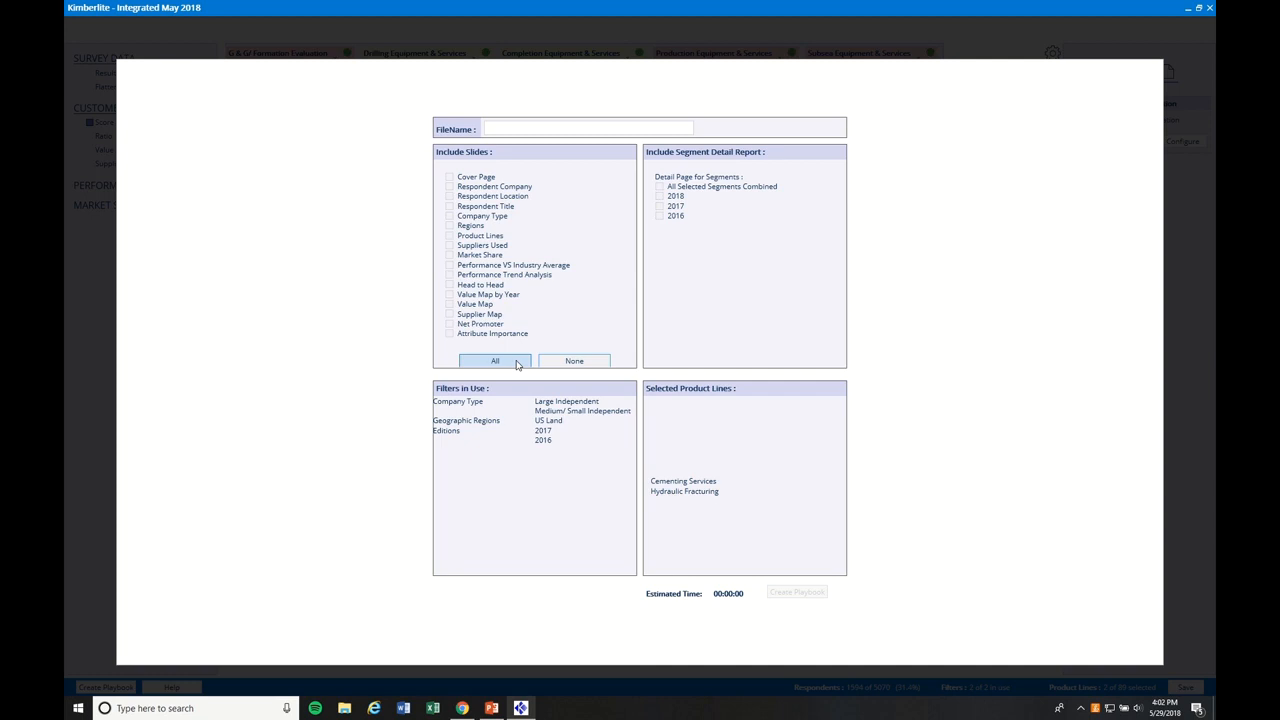
Step: Include only the Net Promoter, Supplier Map and Value Map slides in the playbook
left_click(449, 323)
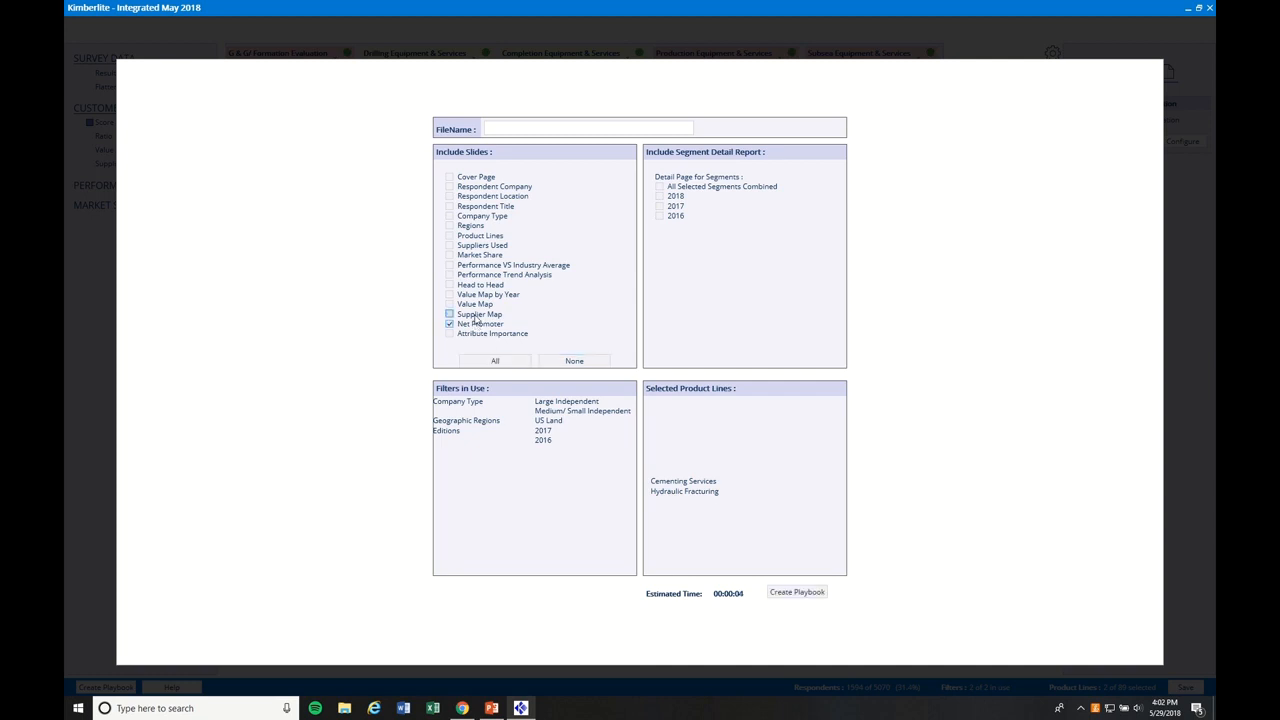
left_click(476, 316)
left_click(477, 305)
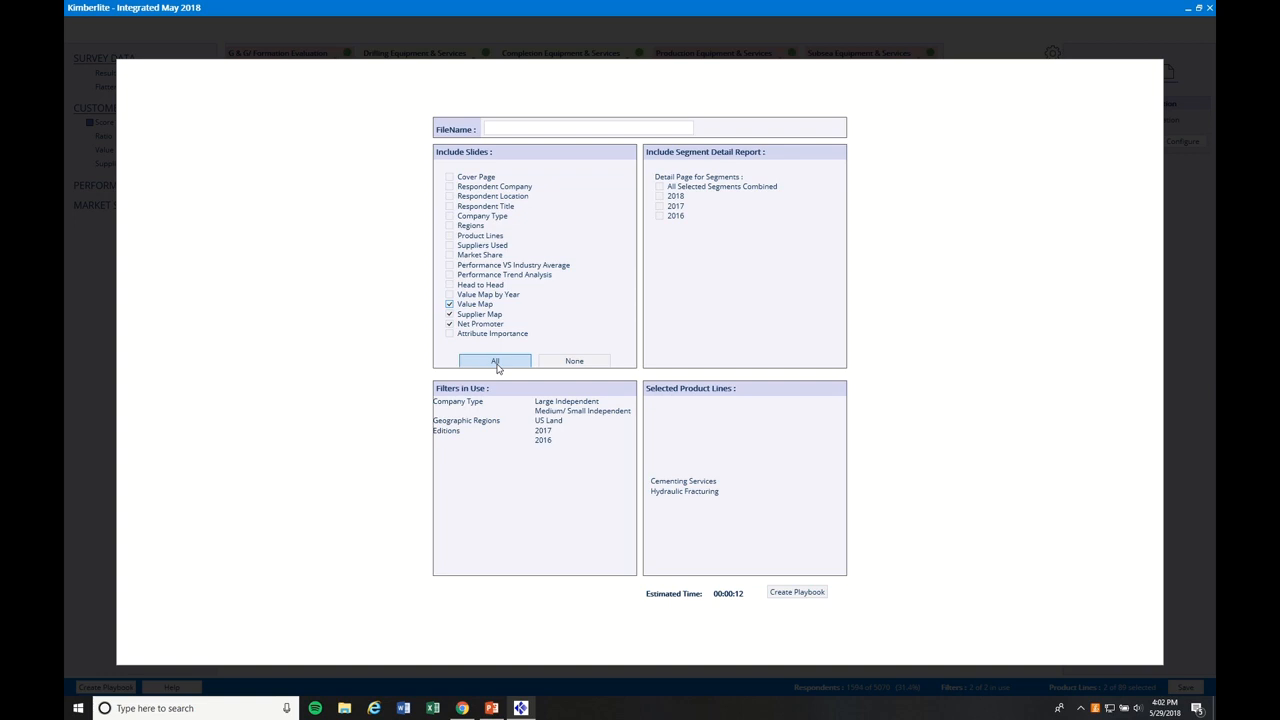
Step: Include all slides and the All Selected Segments Combined detail page, and name the file "US Land Cementing & Hydraulic Fracturing Services"
left_click(496, 364)
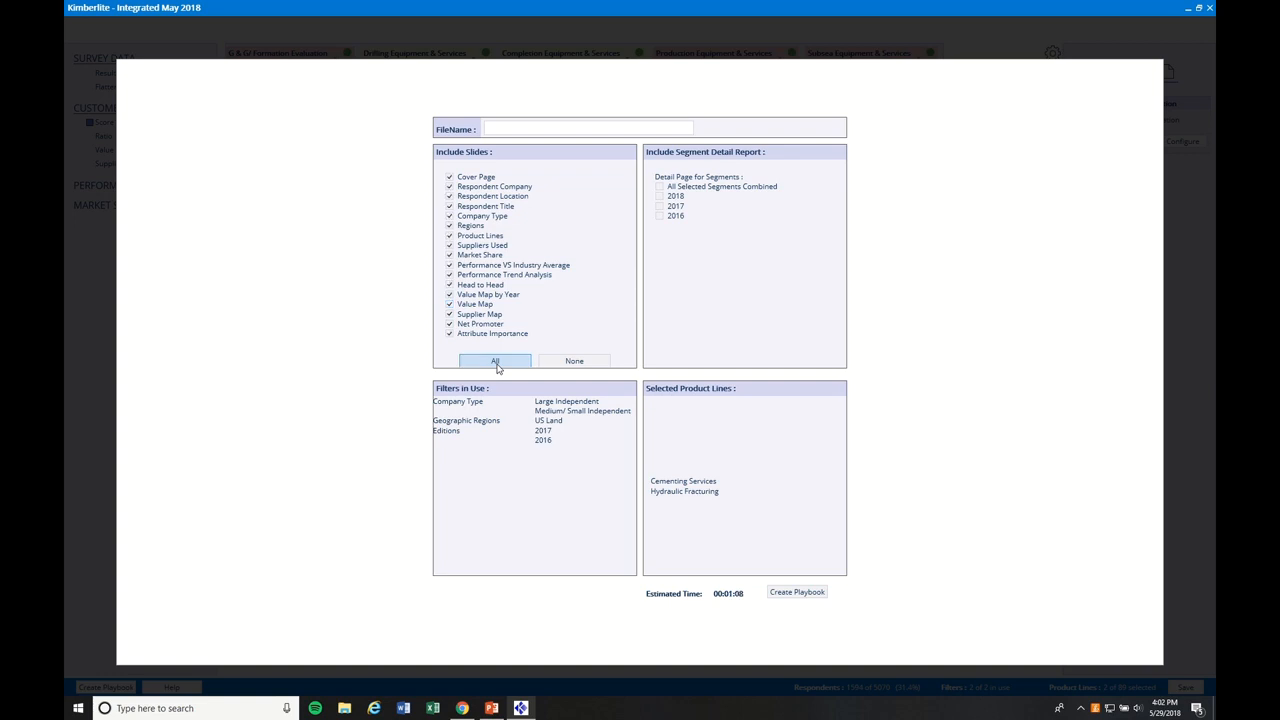
left_click(660, 187)
left_click(559, 131)
type("US")
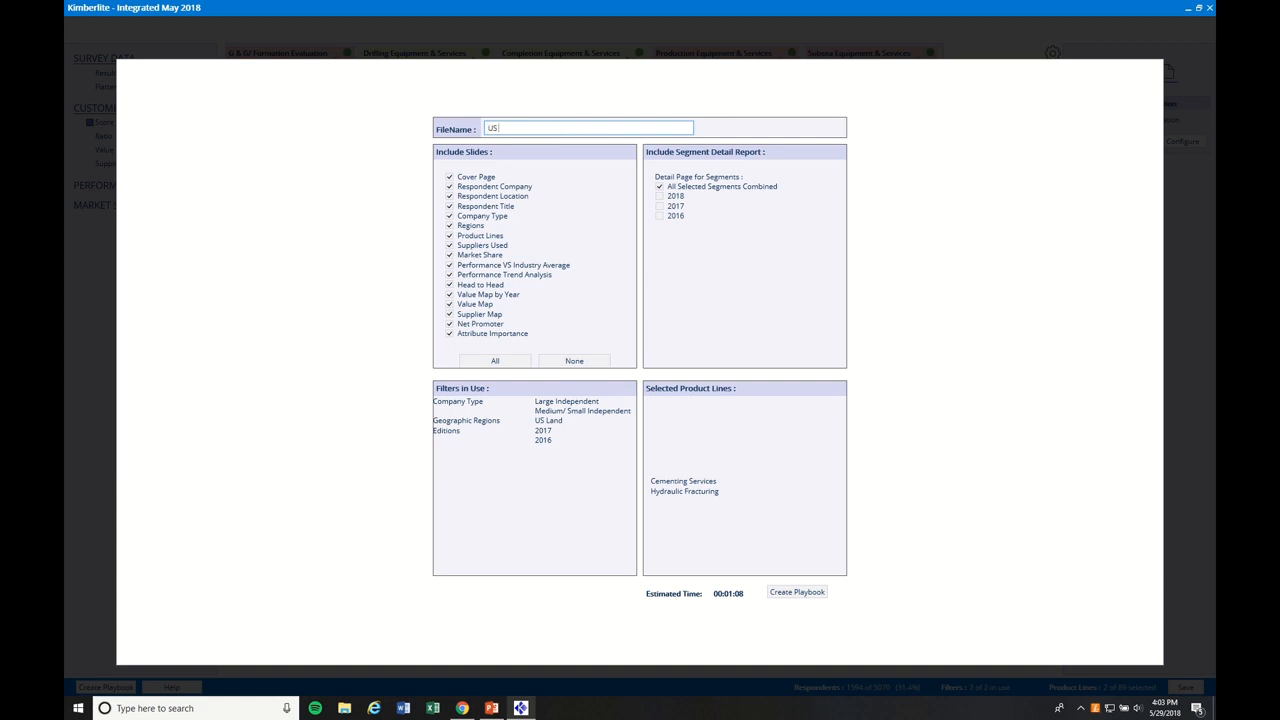
type(" Land Cementing & Hydraulic Fracturing Services")
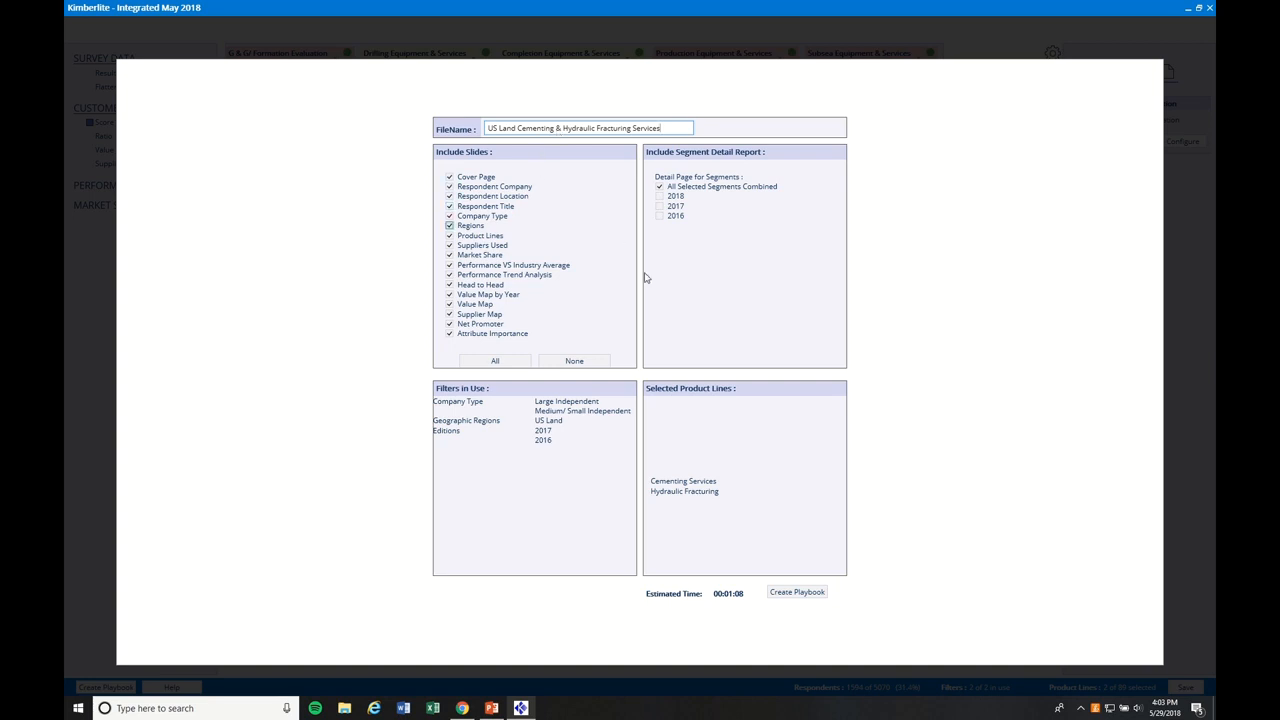
Step: Create the playbook, continuing with the historical data filtered, and open the finished All Segments file in PowerPoint
left_click(783, 595)
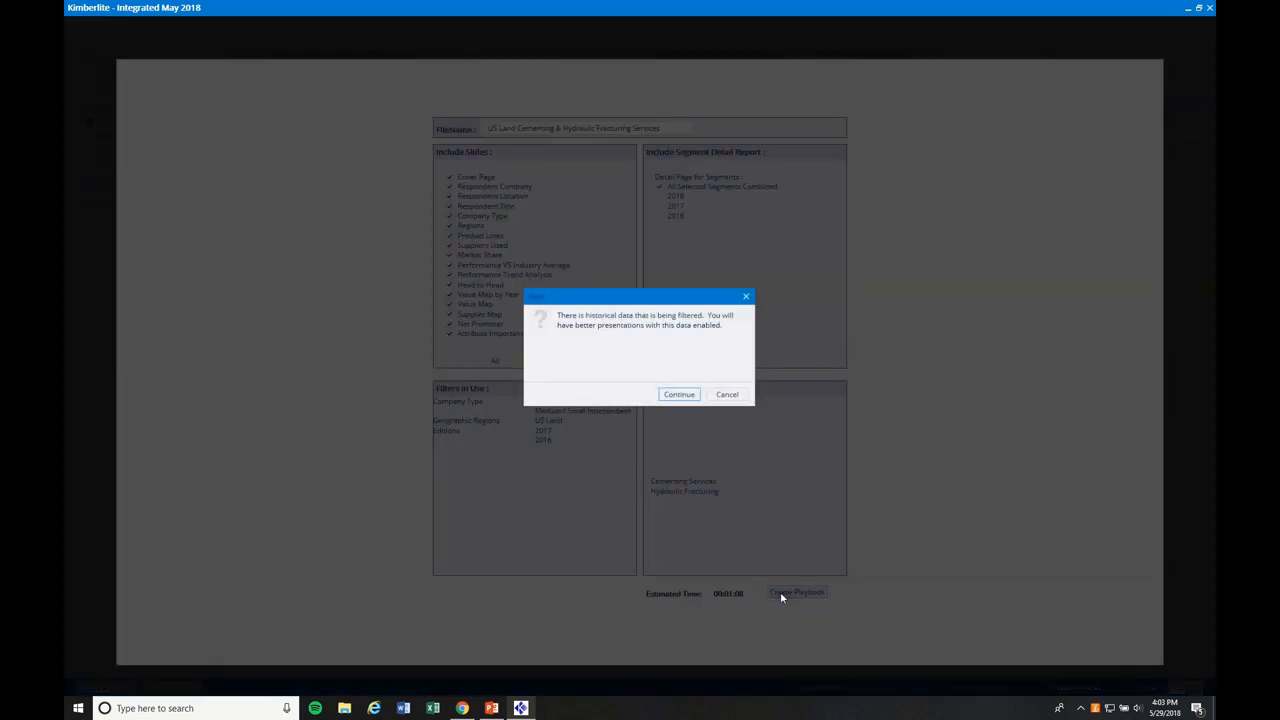
left_click(675, 394)
left_click(675, 394)
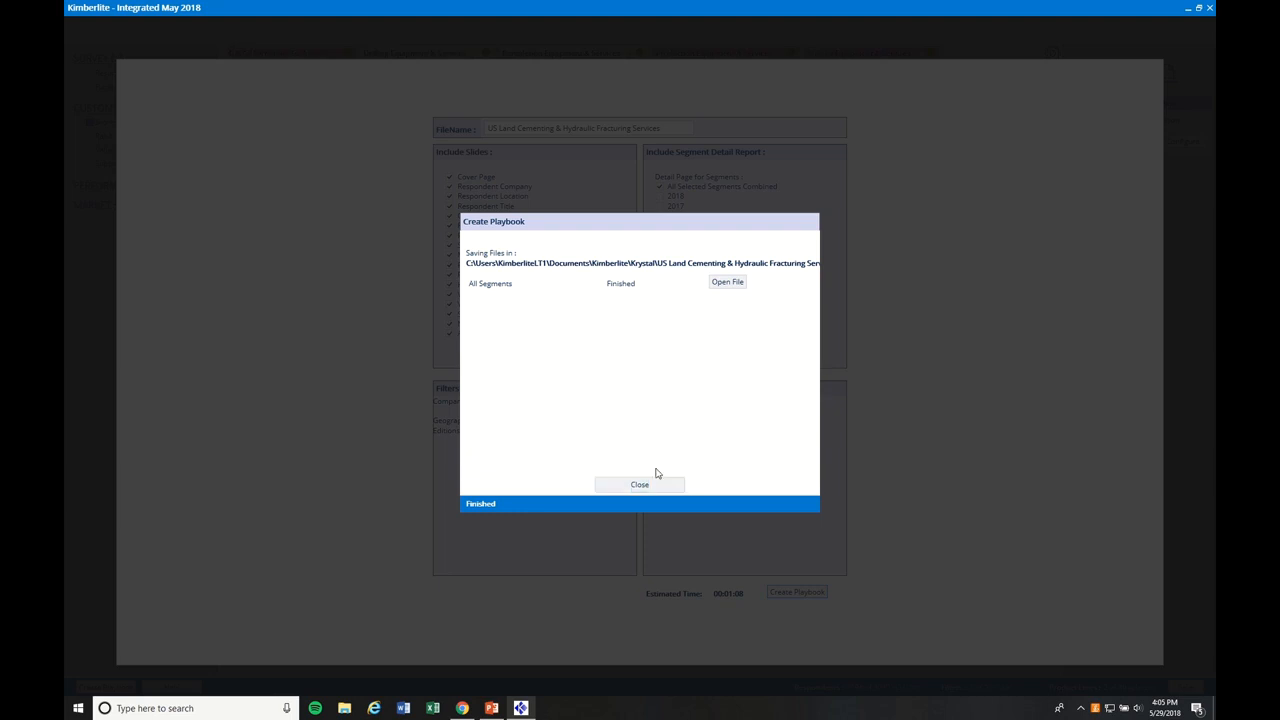
left_click(728, 284)
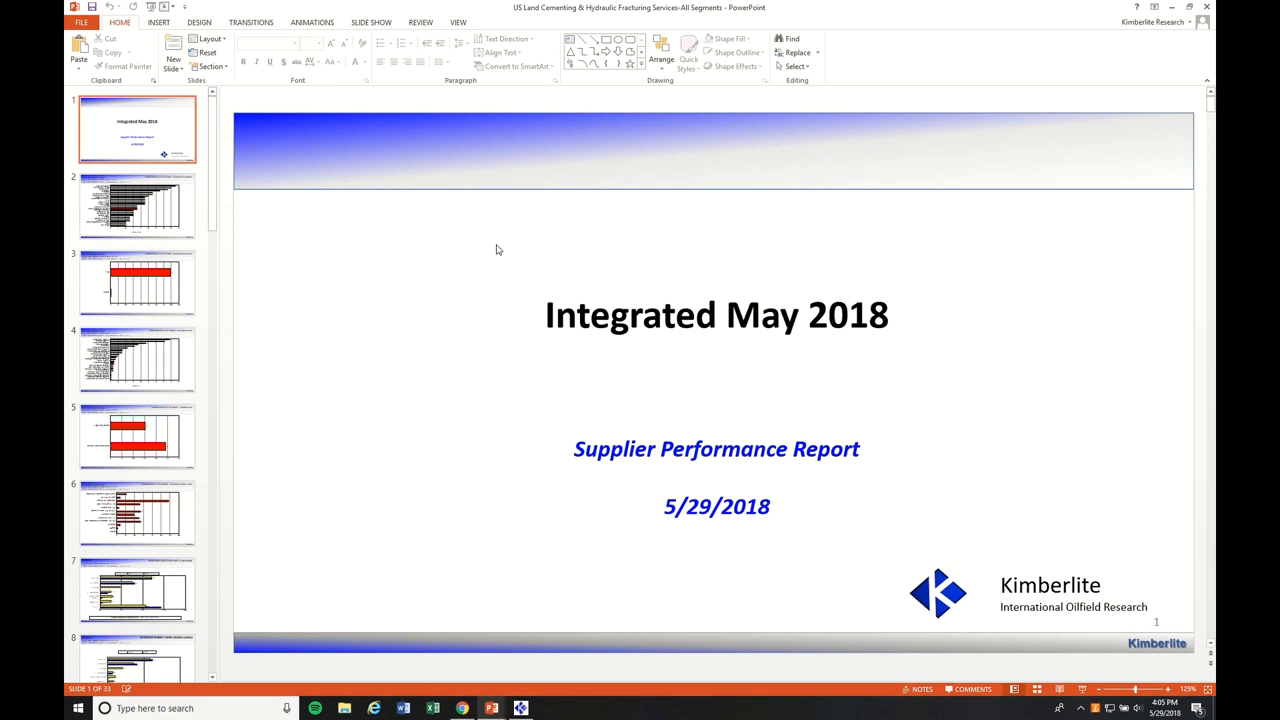
Step: Review the playbook slides from the respondent company chart through the performance factors with greatest impact on customer loyalty
left_click(177, 222)
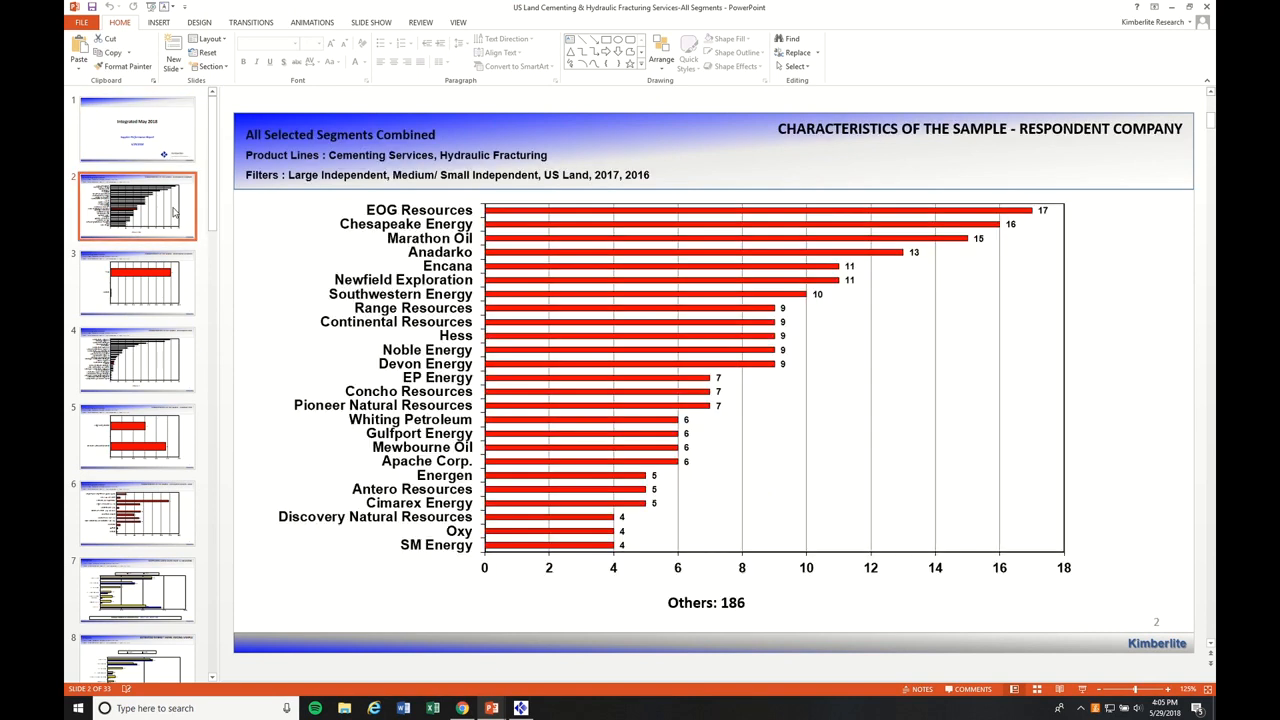
key("Down")
key("Down")
key("Down")
key("Down")
key("Down")
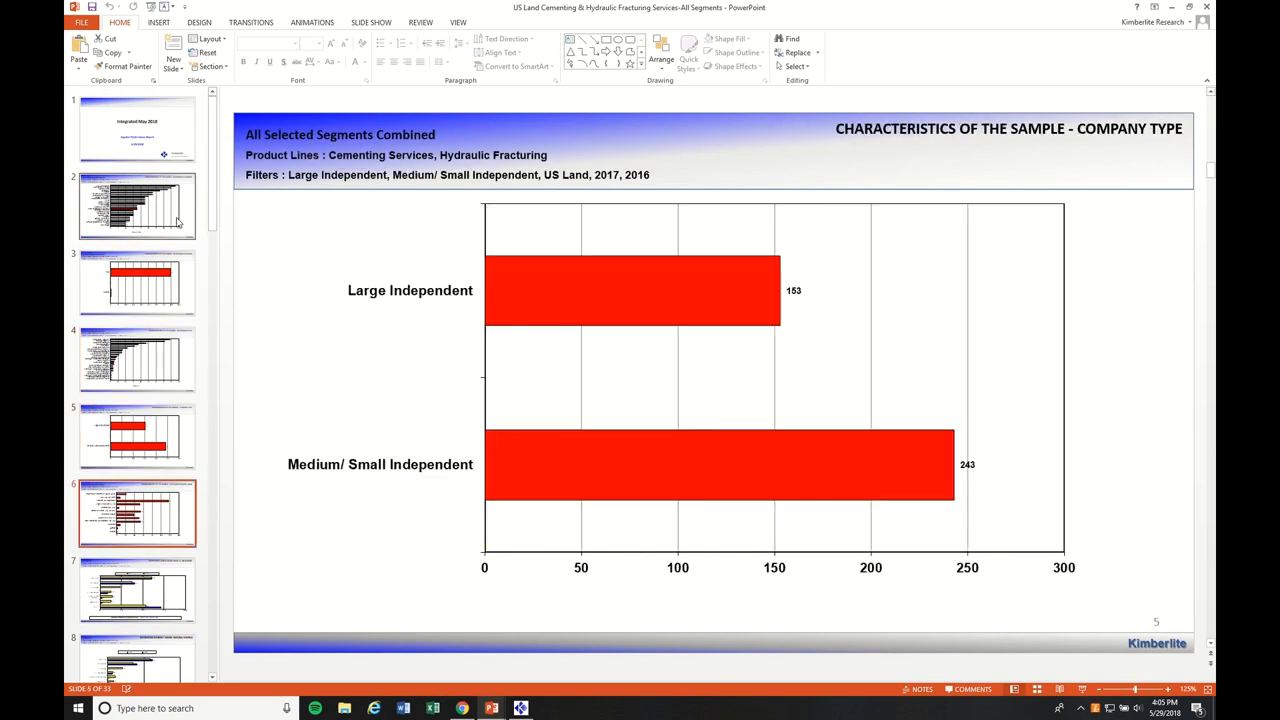
key("Down")
key("Down")
key("Down")
key("Down")
key("Down")
key("Down")
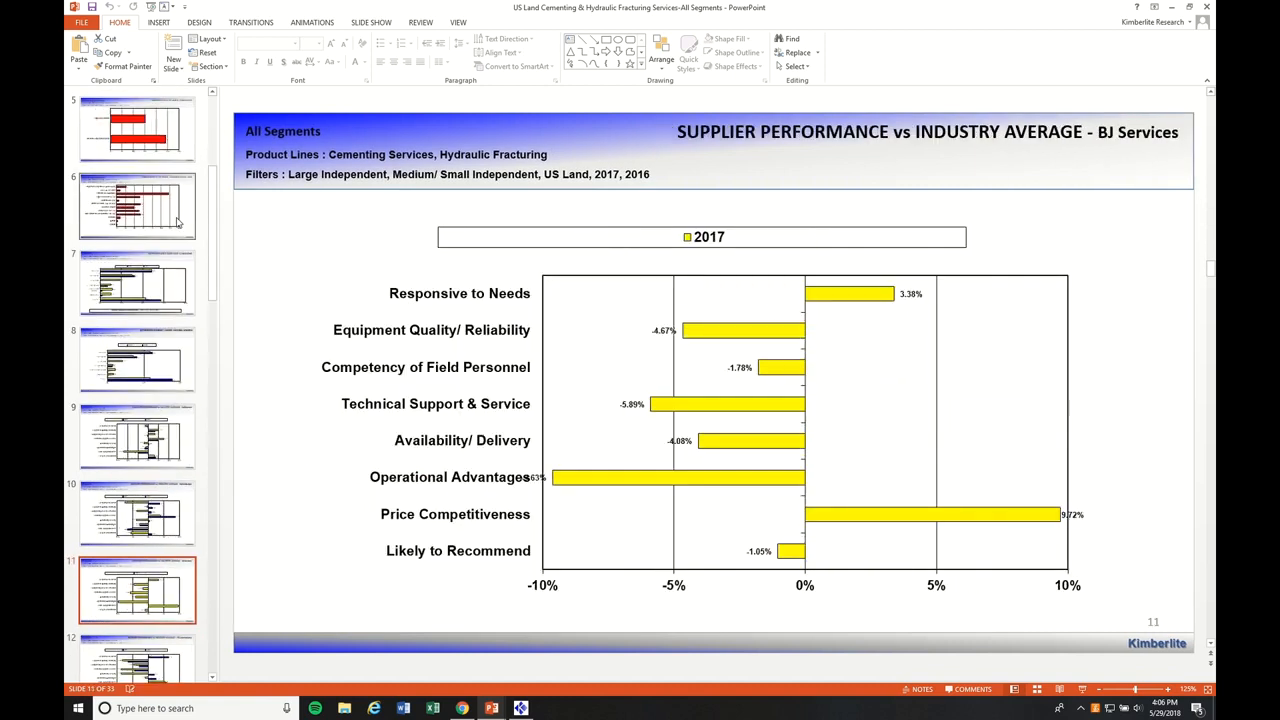
key("Down")
key("Down")
key("Down")
key("Down")
key("Down")
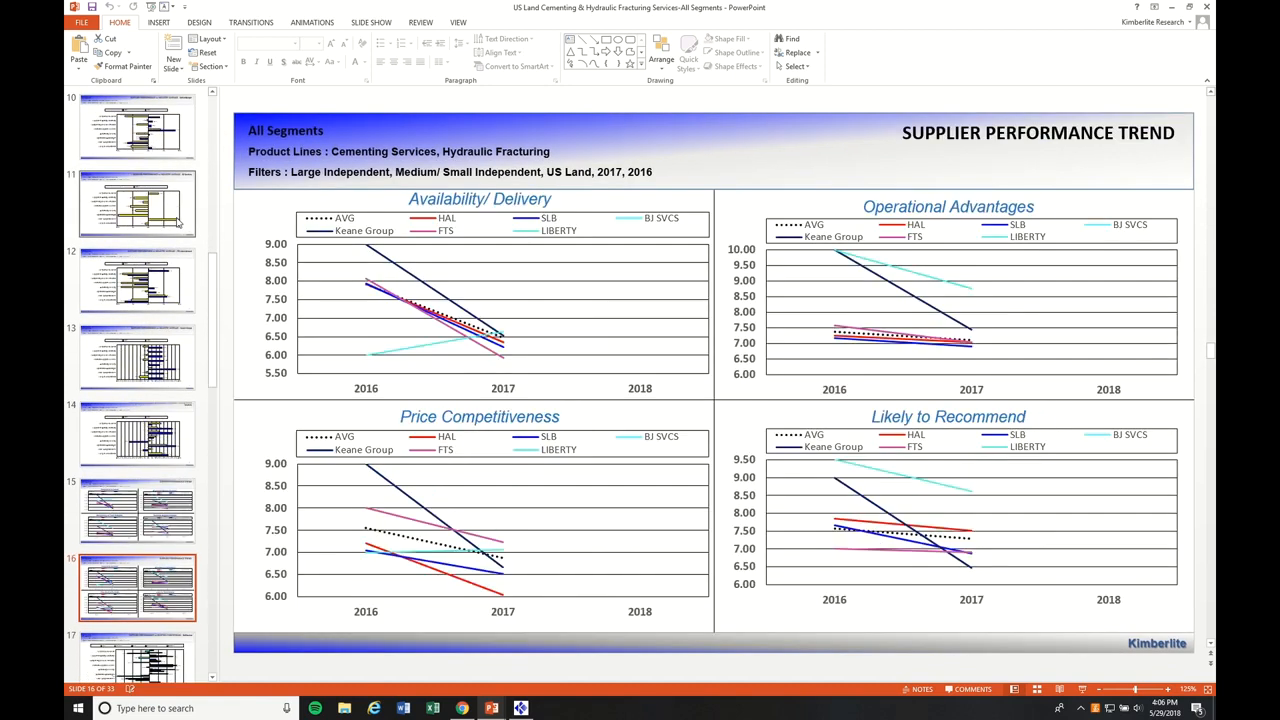
key("Down")
key("Down")
key("Down")
key("Down")
key("Down")
key("Down")
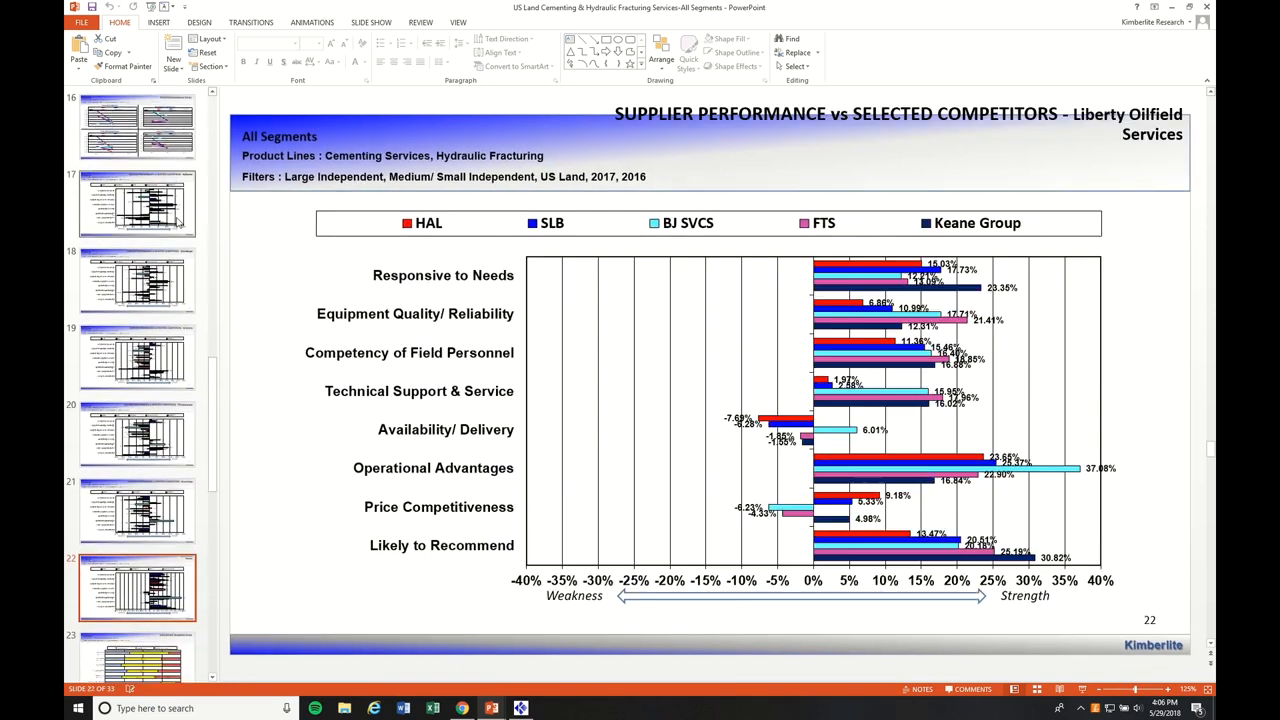
key("Down")
key("Down")
key("Down")
key("Down")
key("Down")
key("Down")
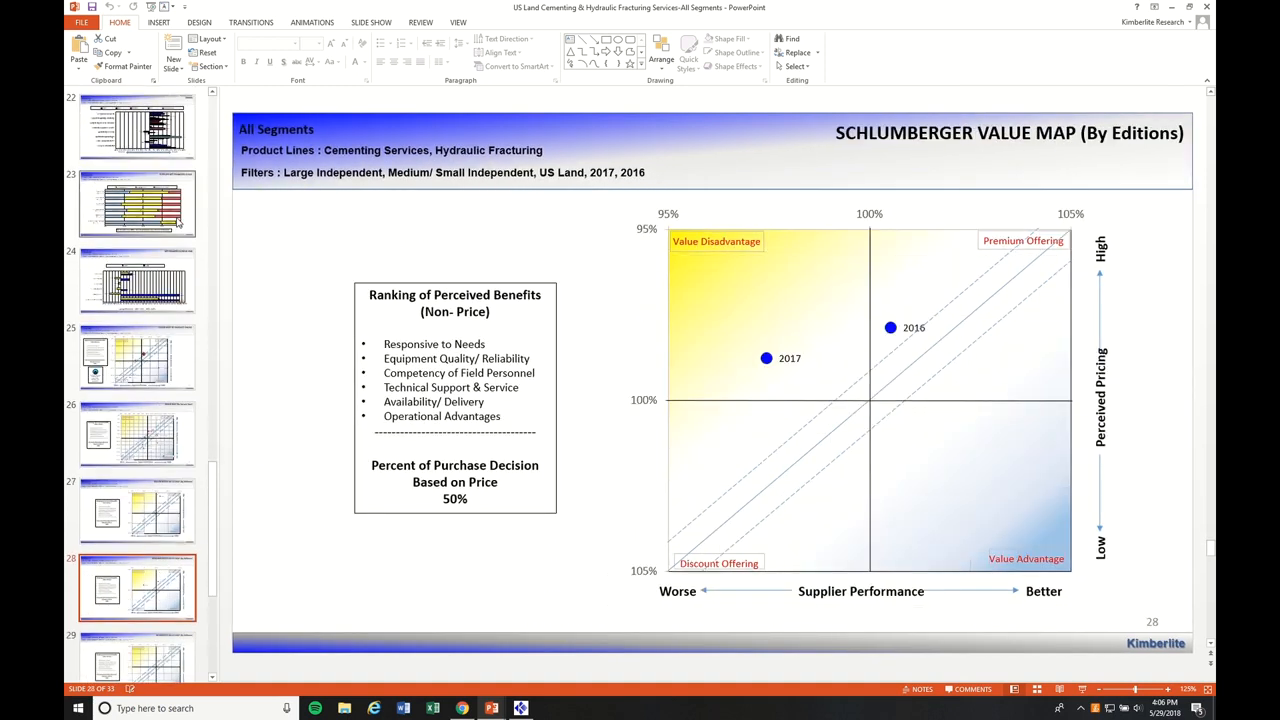
key("Down")
key("Down")
key("Down")
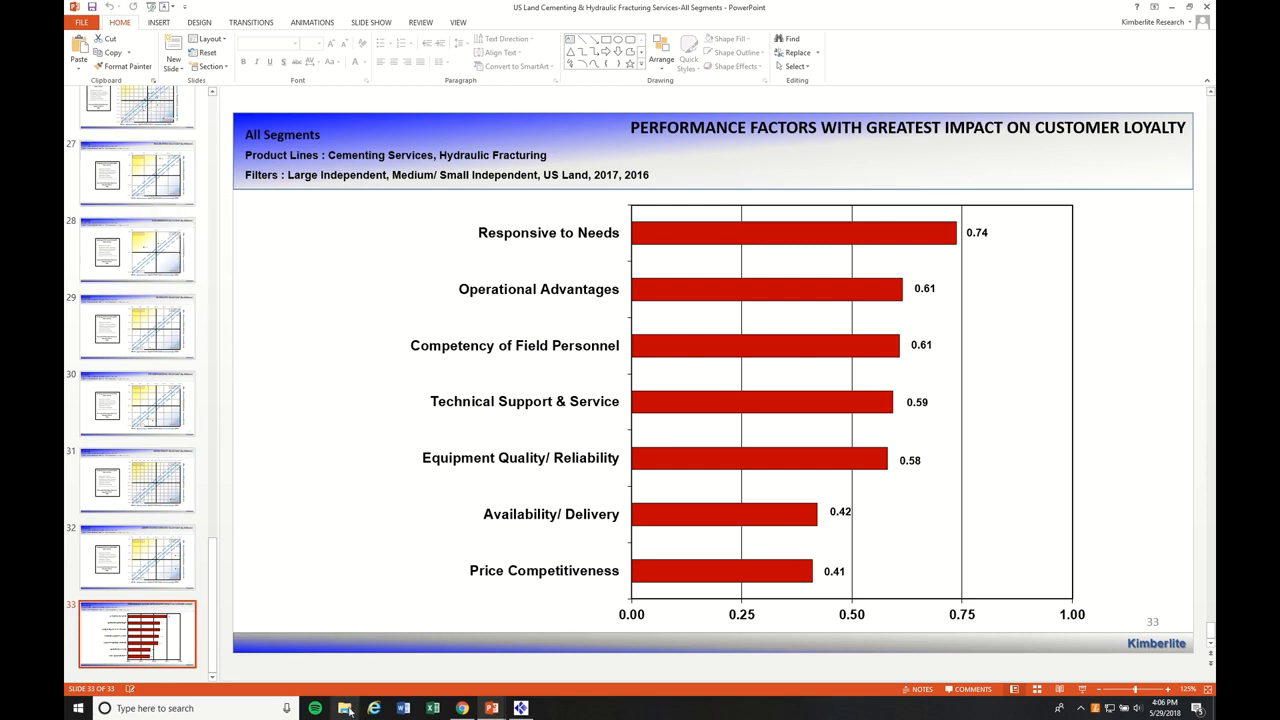
Step: In File Explorer, locate the saved presentation under Documents > Kimberlite > Krystal > US Land Cementing & Hydraulic Fracturing Services, and close the window
left_click(345, 708)
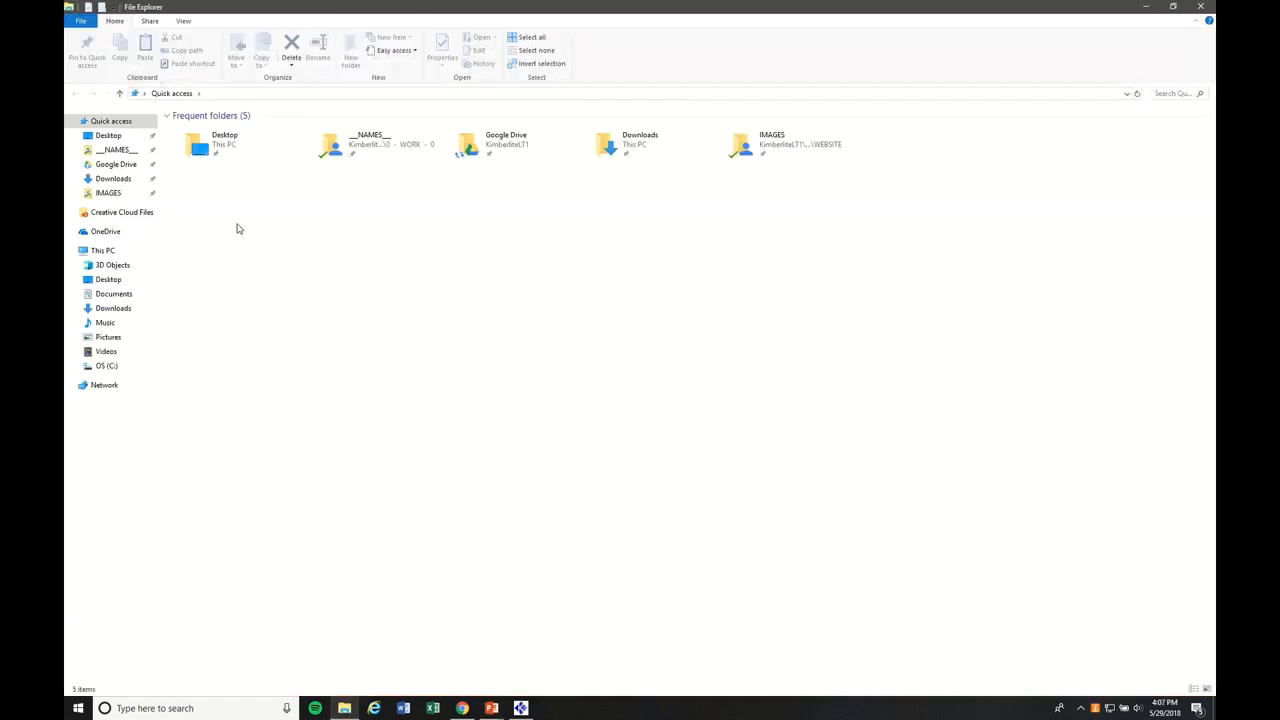
left_click(115, 293)
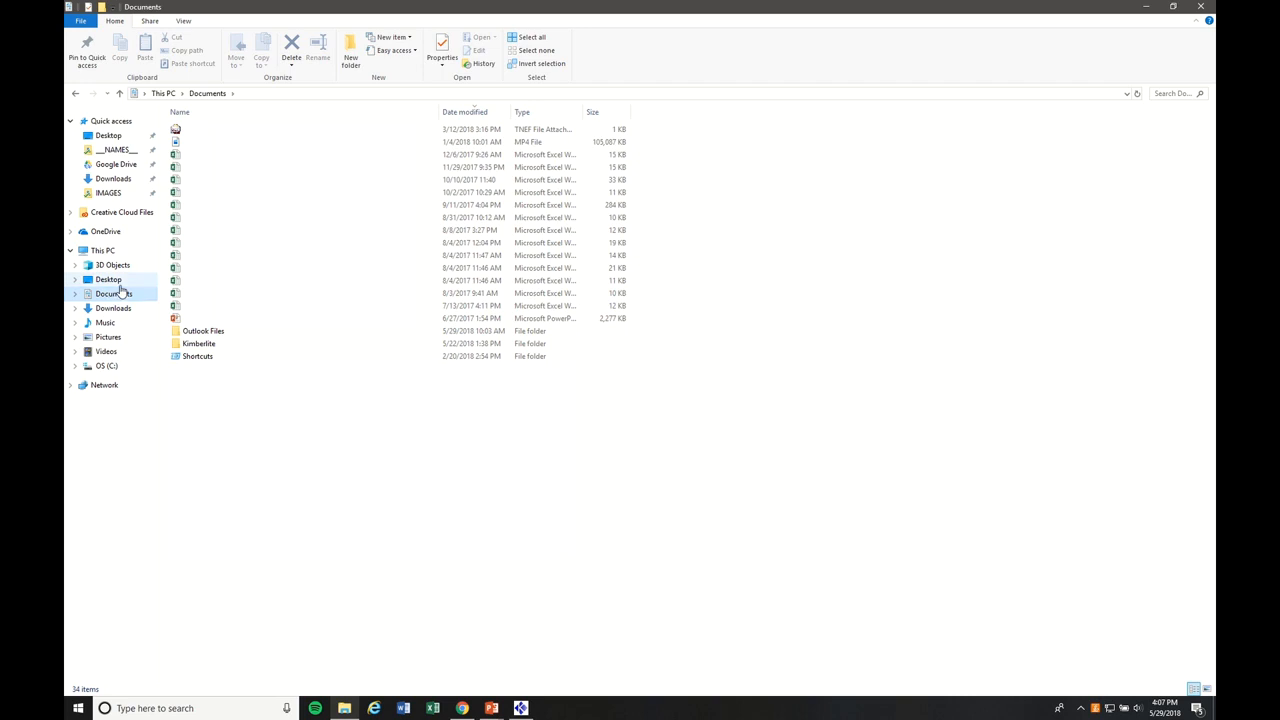
left_click(199, 344)
double_click(199, 344)
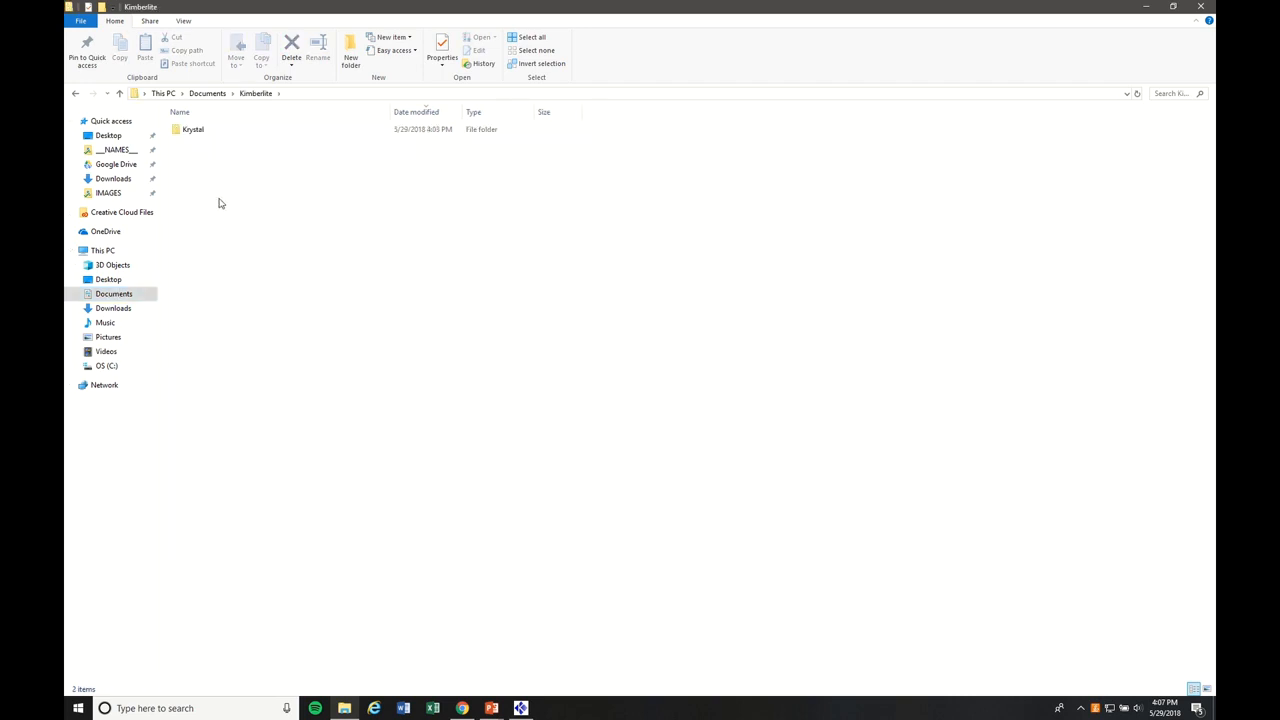
double_click(221, 132)
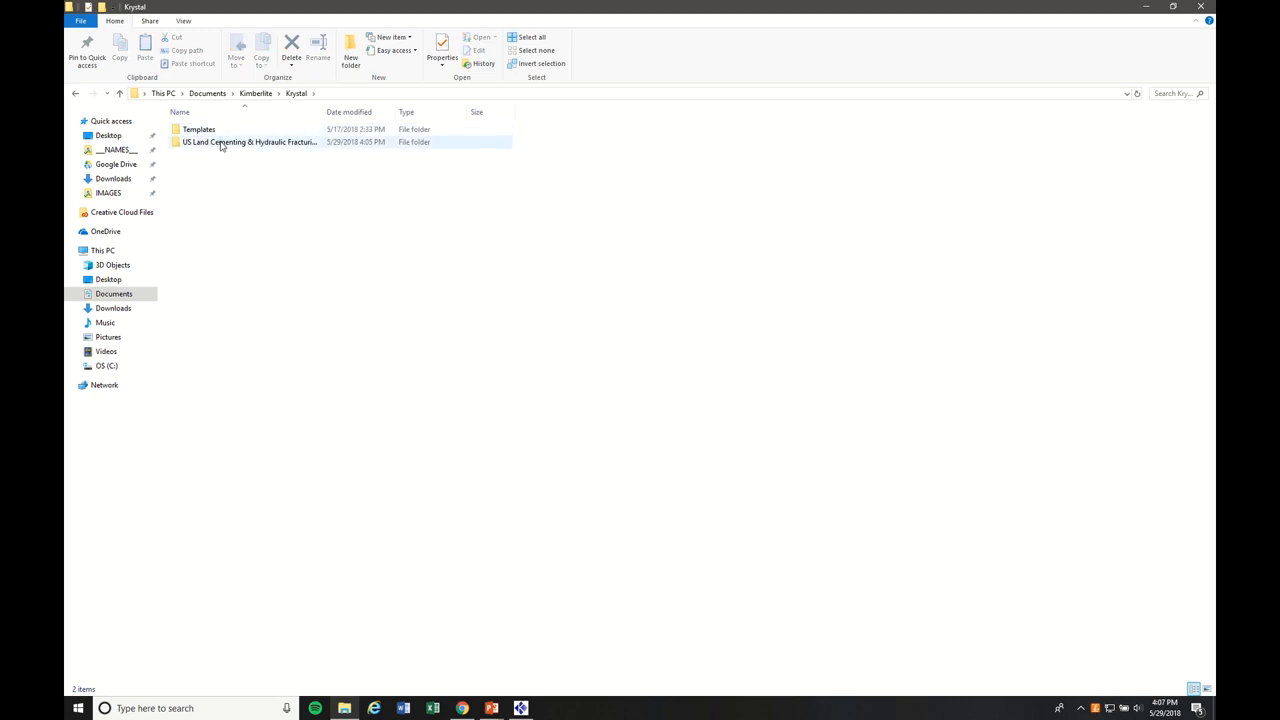
double_click(222, 145)
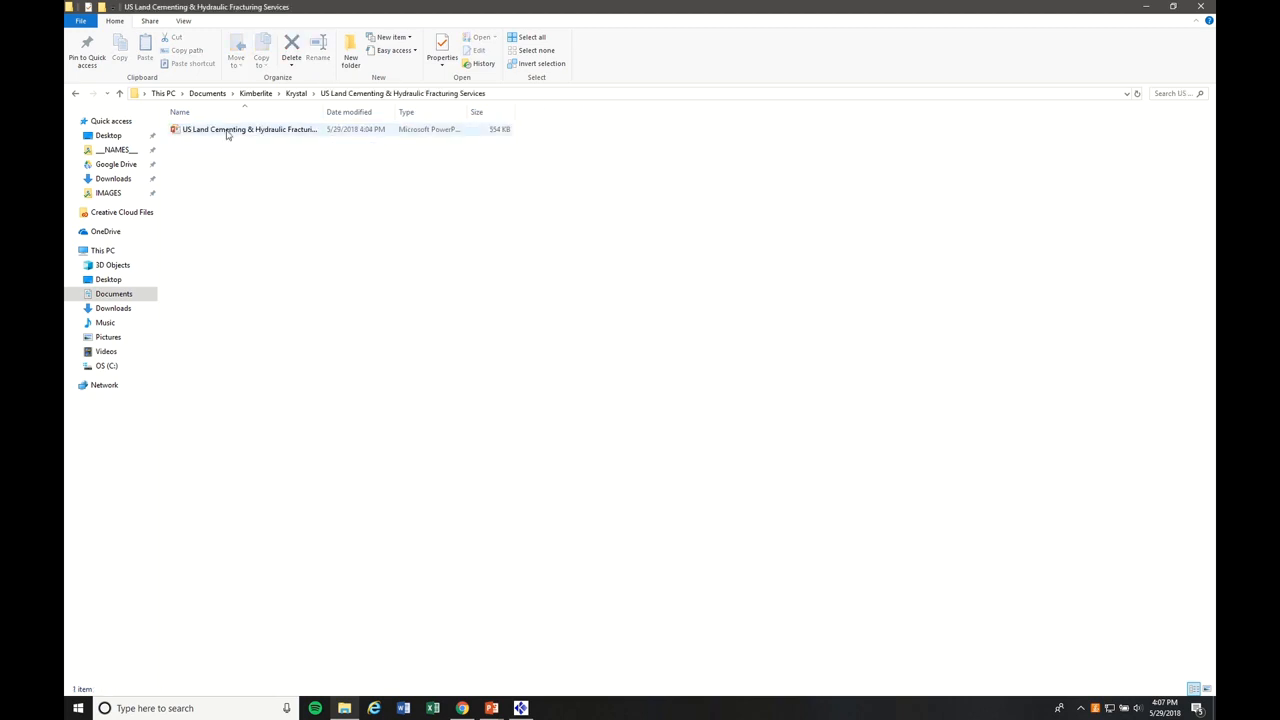
left_click(227, 135)
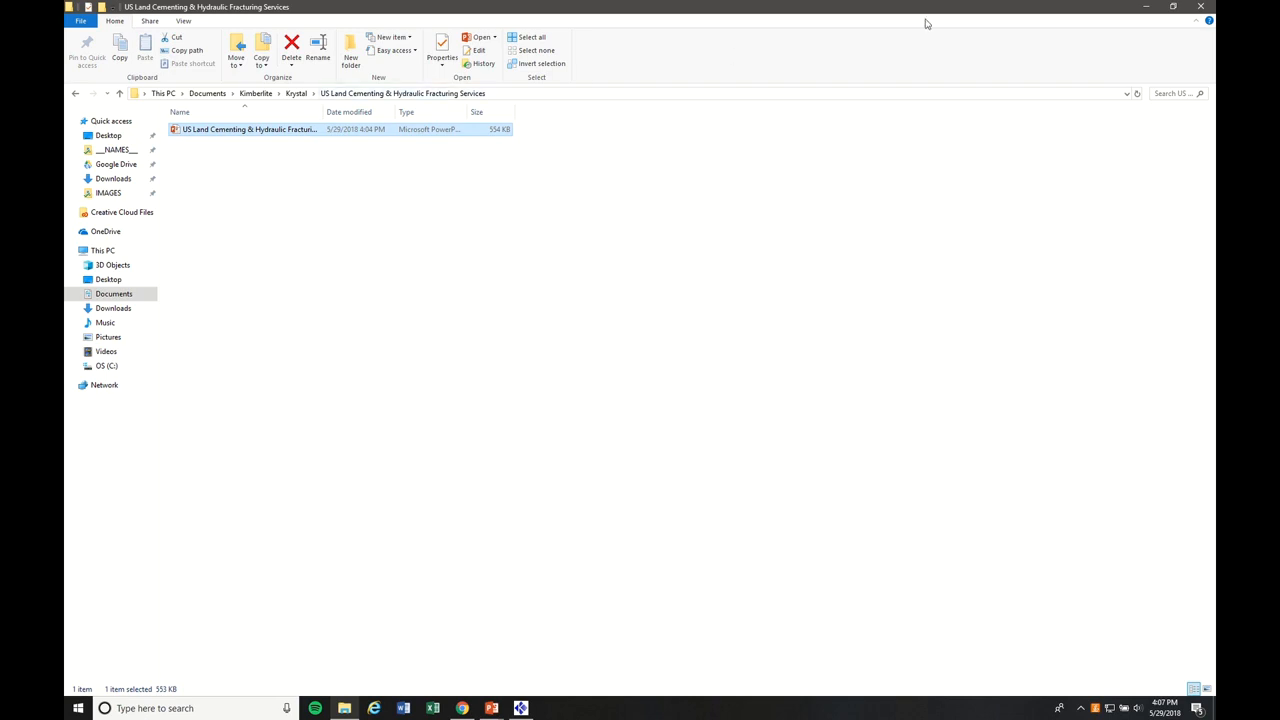
left_click(1198, 8)
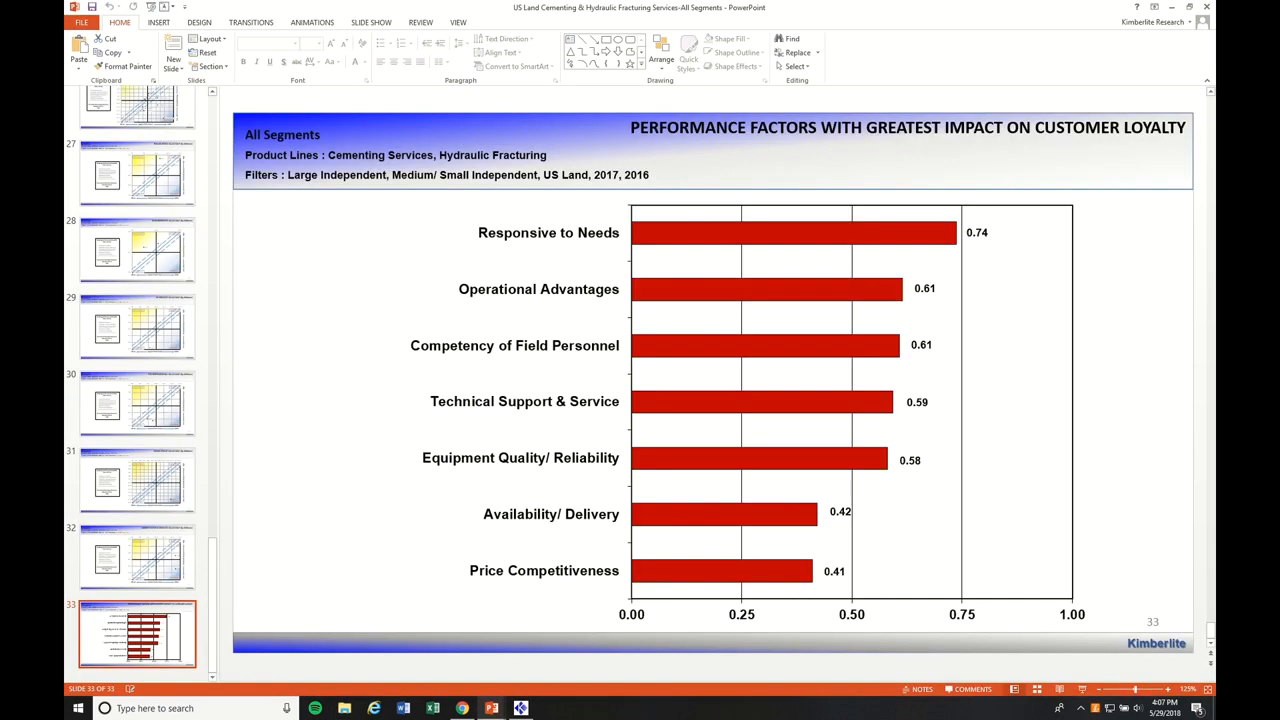